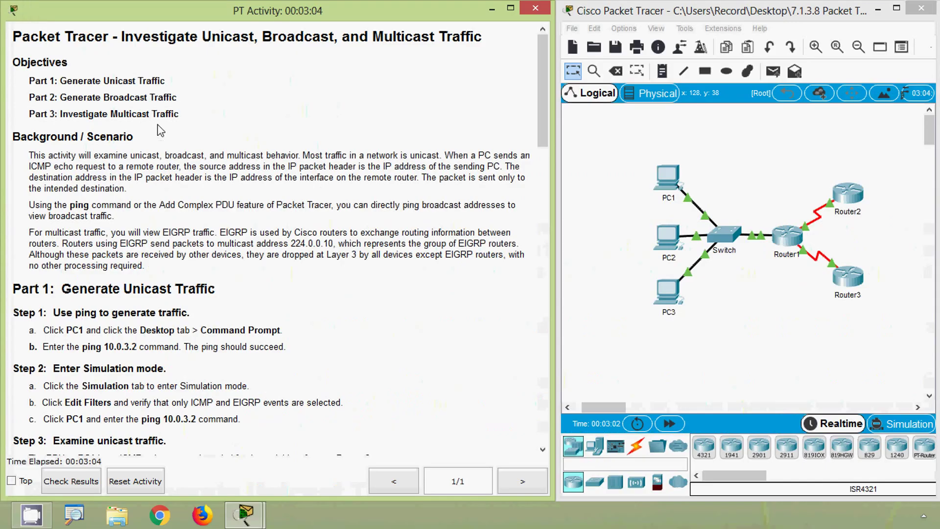
- Open Router3's command line and check the interface summary for the IP address of Serial0/0/1
scroll(132, 247, "down", 5)
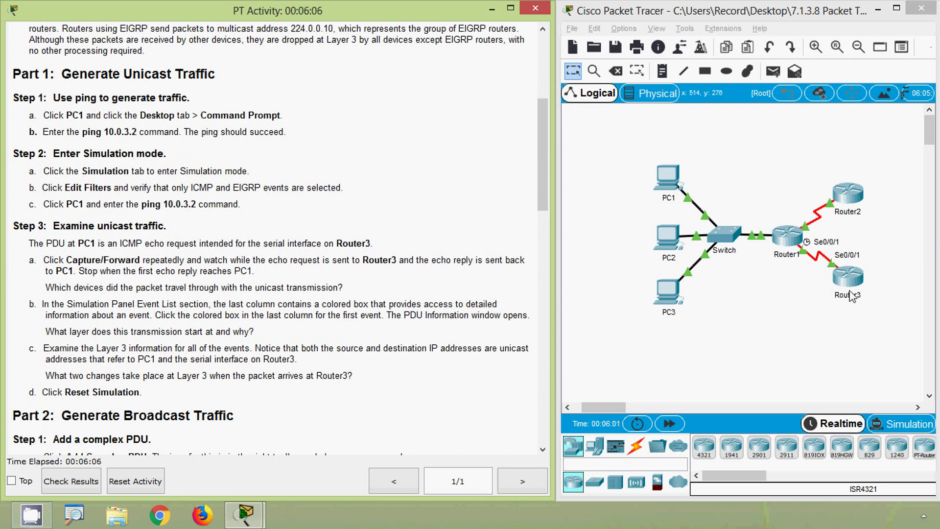
left_click(815, 309)
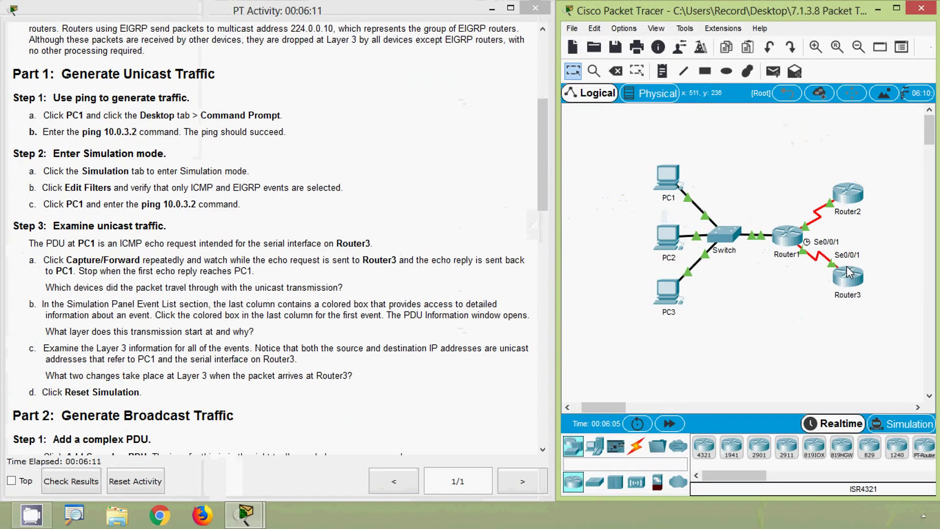
left_click(417, 391)
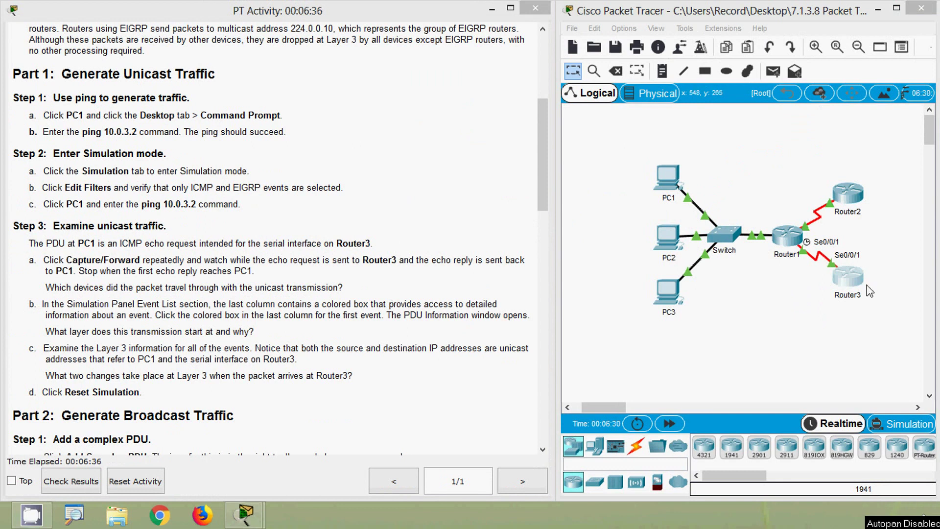
left_click(851, 285)
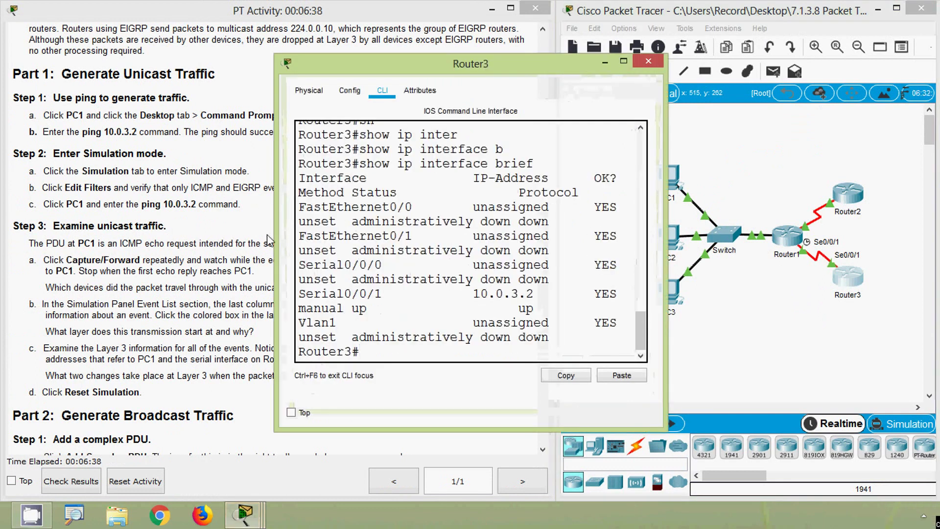
left_click_drag(674, 279, 937, 279)
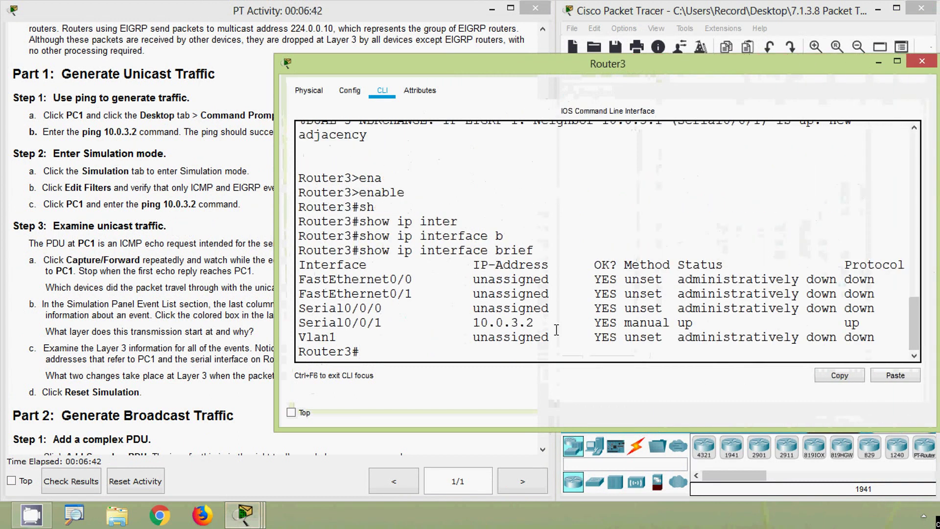
left_click_drag(302, 320, 383, 325)
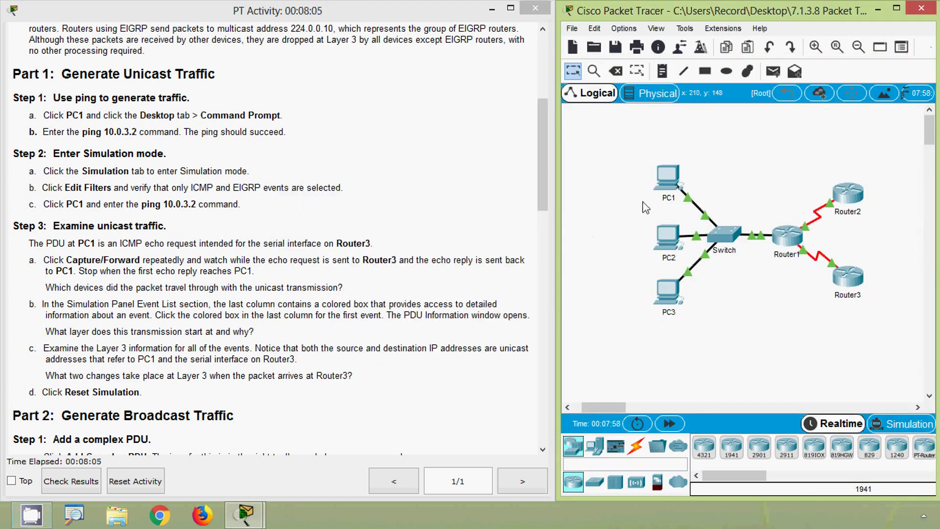
- Run ping 10.0.3.2 from PC1's Command Prompt and close the PC1 window
left_click(664, 181)
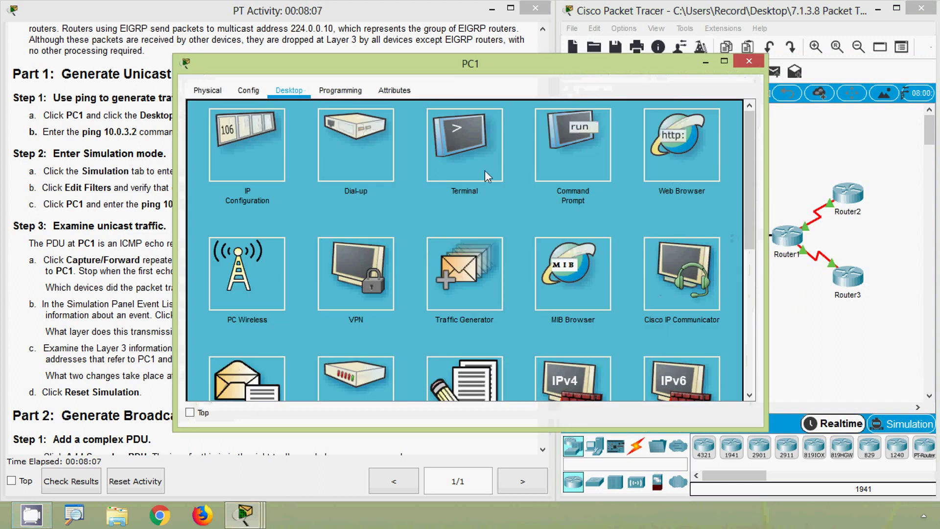
left_click(572, 172)
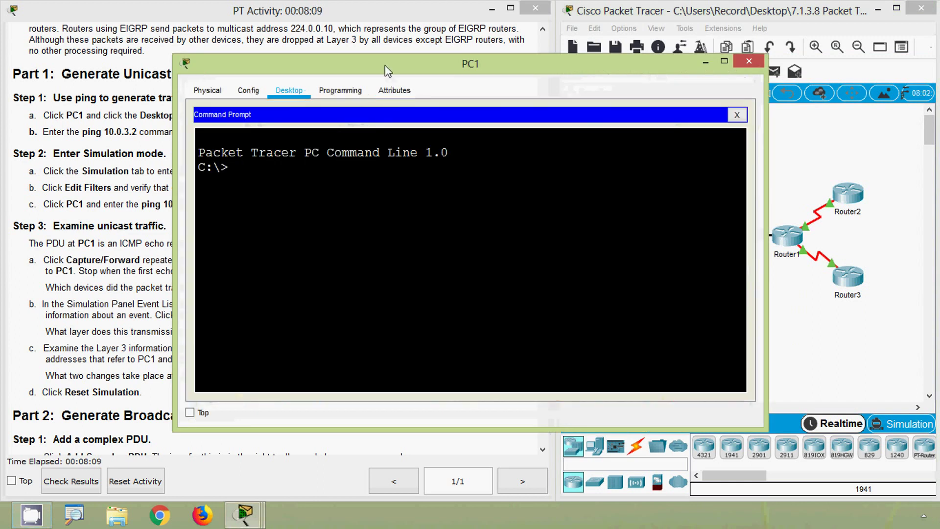
left_click_drag(385, 66, 495, 67)
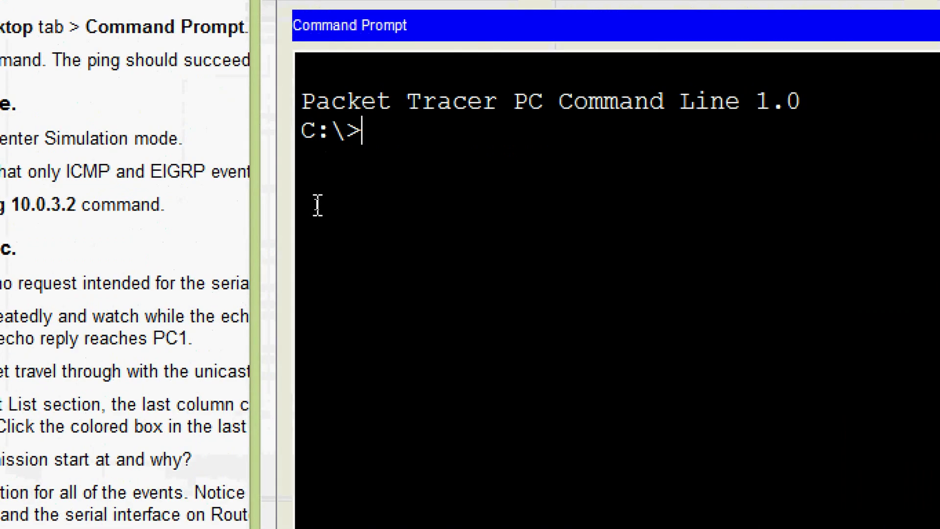
type("ping 10.0.3.2")
key("Return")
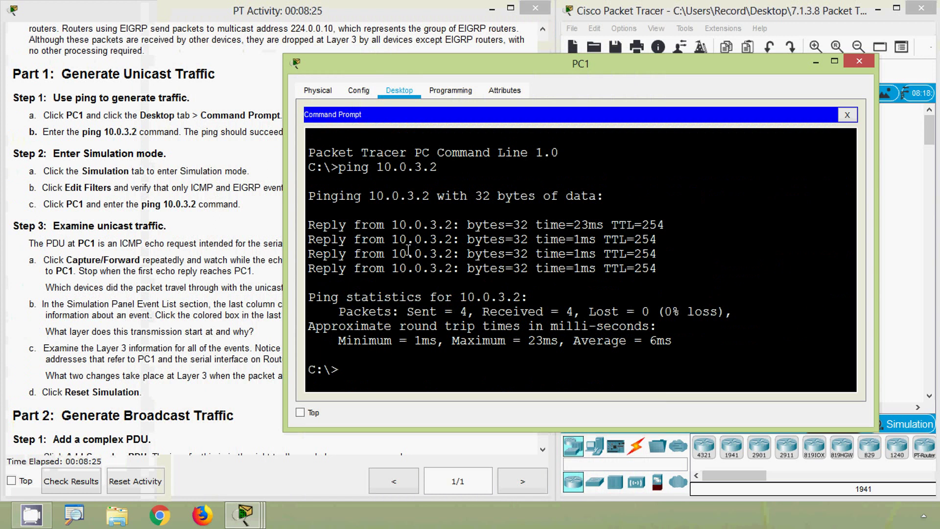
type("z")
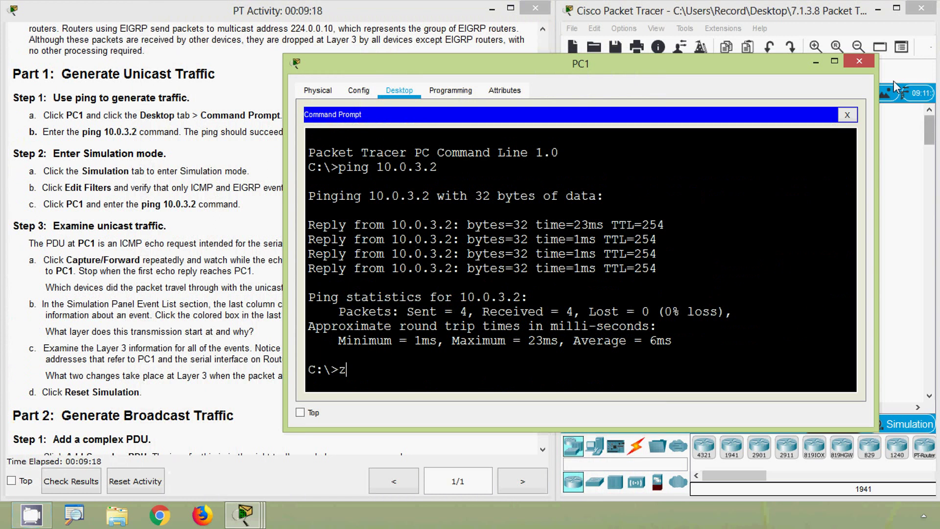
left_click(860, 61)
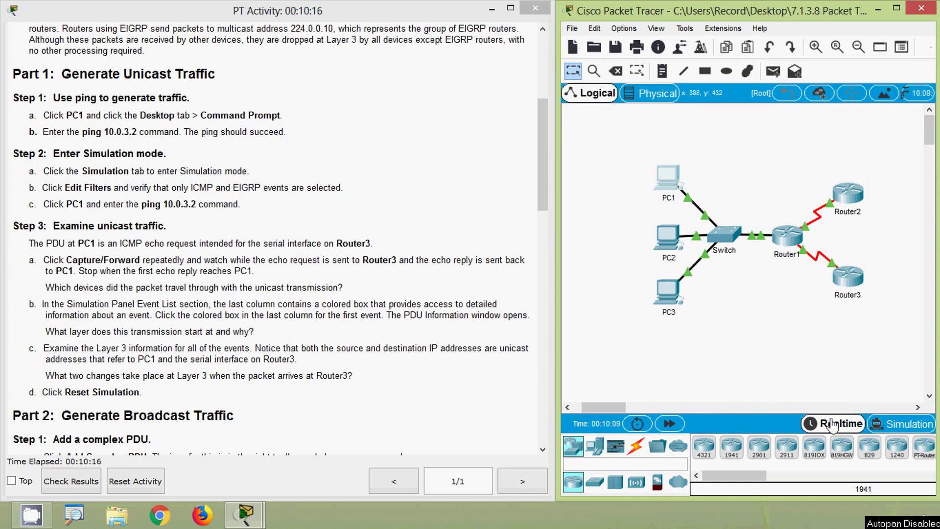
- Switch to Simulation mode, limit the visible events to ICMP and EIGRP by excluding EIGRPv6, and close the event panel
left_click(904, 425)
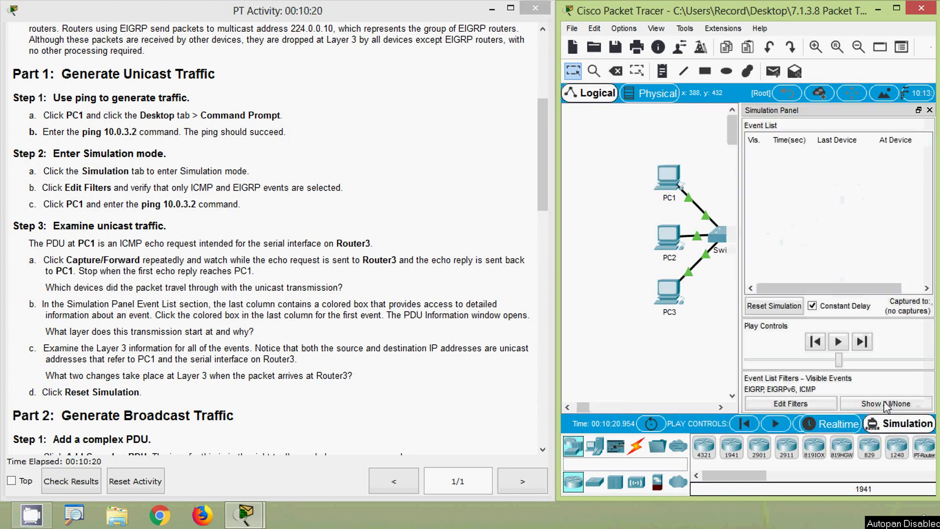
left_click(801, 408)
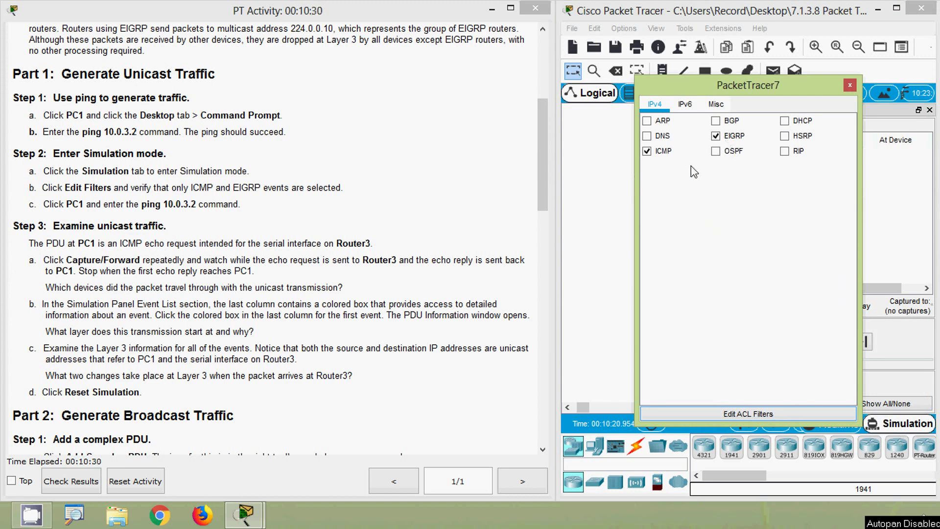
left_click(692, 106)
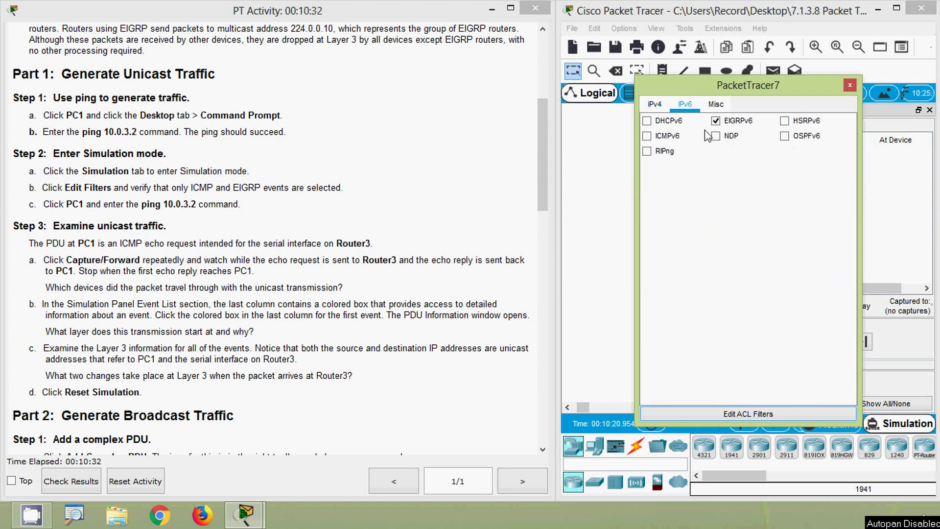
left_click(716, 105)
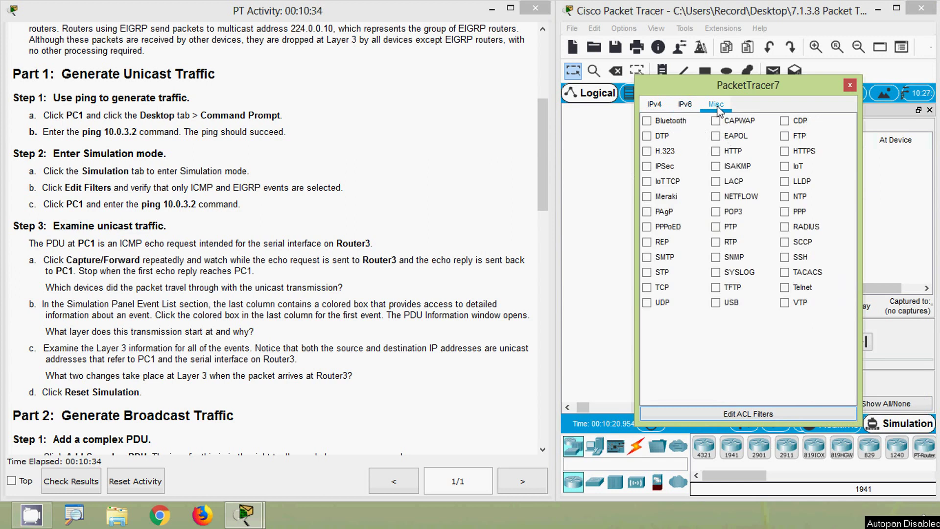
left_click(687, 106)
left_click(656, 105)
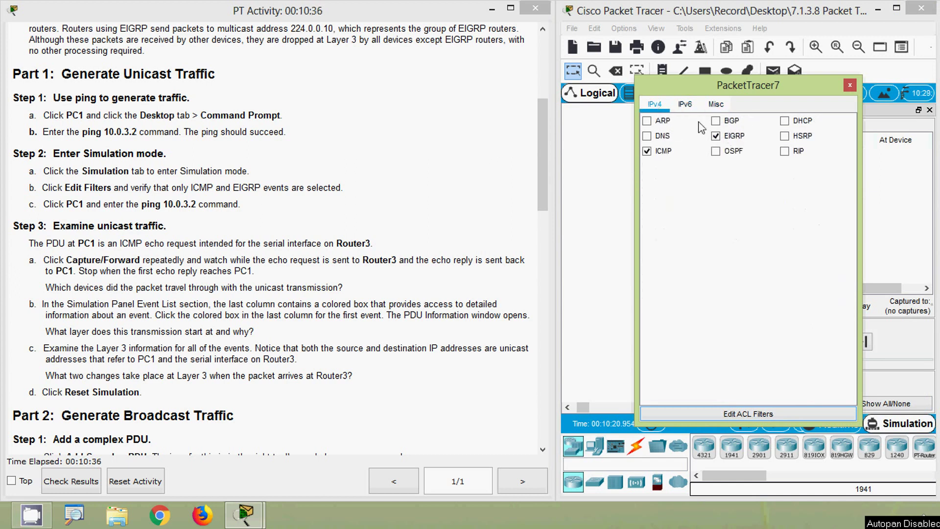
left_click(850, 86)
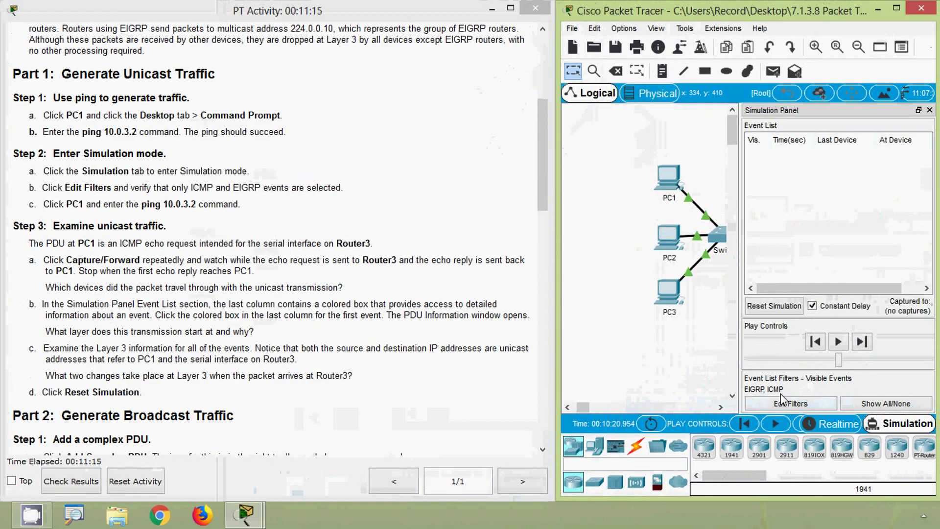
left_click(928, 107)
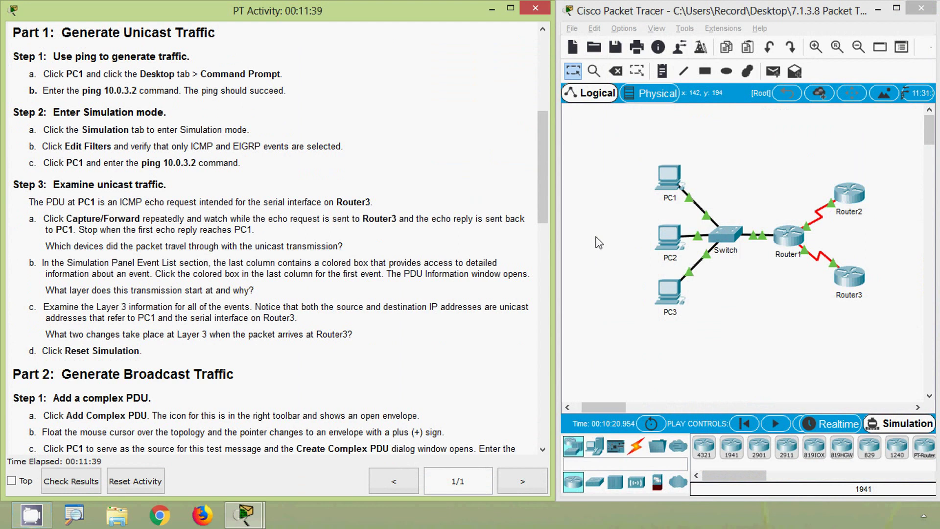
- Run ping 10.0.3.2 again from PC1's Command Prompt in Simulation mode and close the PC1 window
left_click(671, 182)
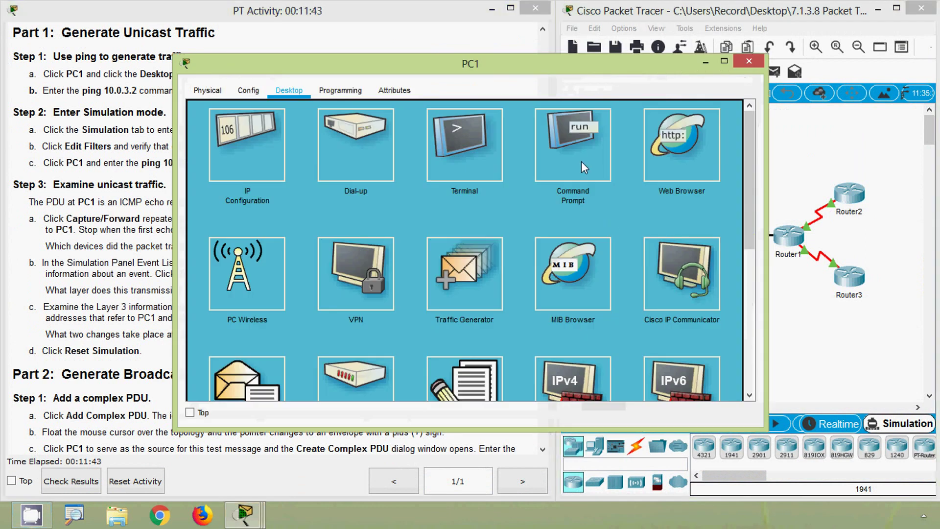
left_click(581, 161)
left_click_drag(452, 70, 676, 73)
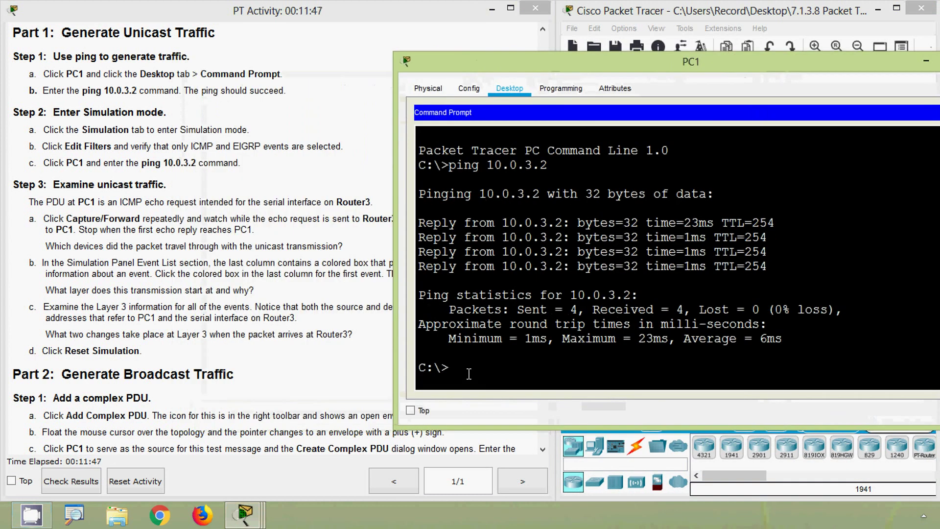
key("Up")
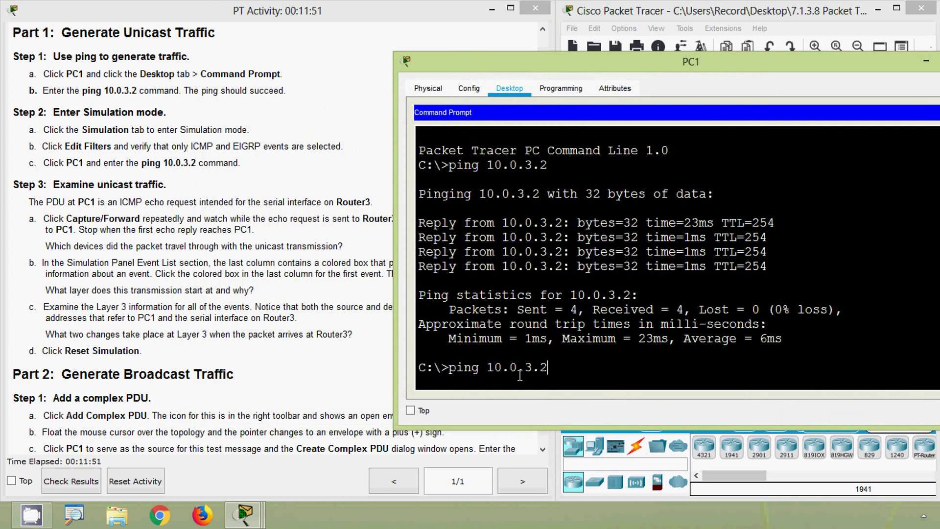
key("Return")
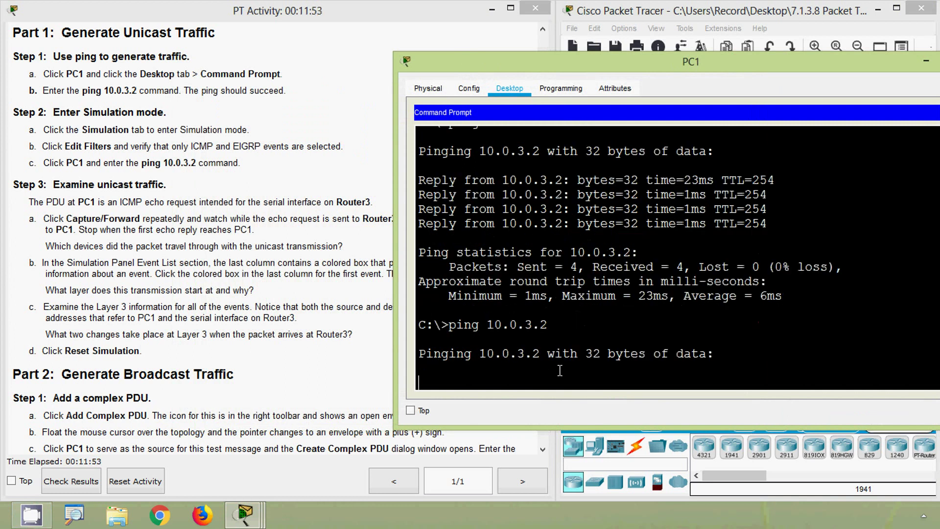
left_click_drag(688, 64, 560, 93)
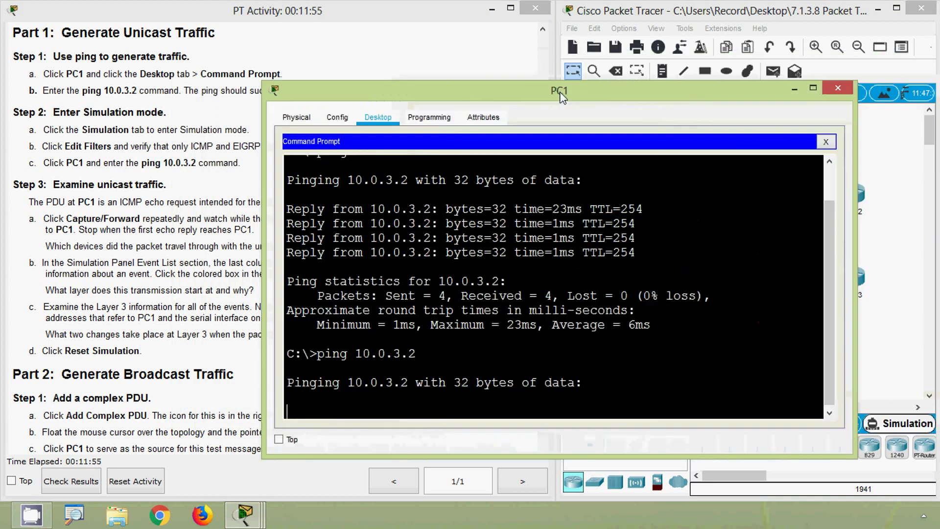
left_click(838, 88)
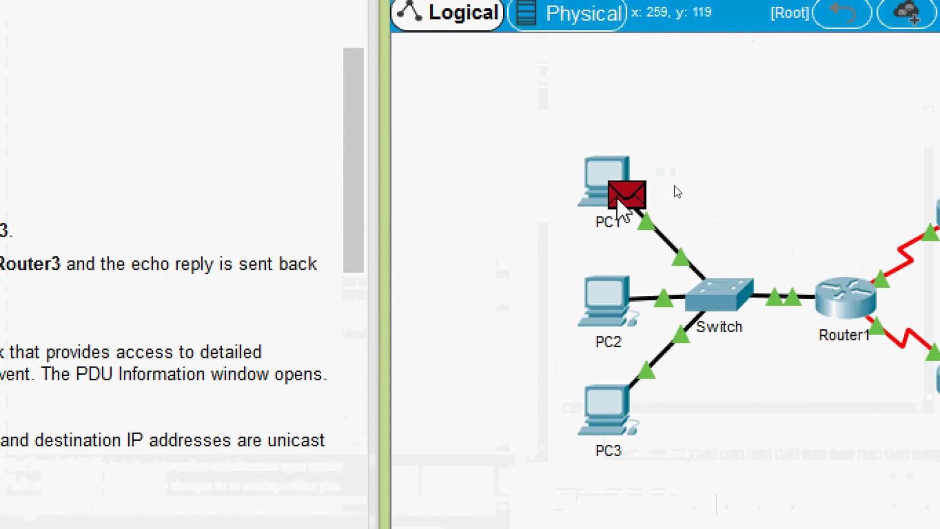
- Advance the simulation event by event until the first echo reply reaches PC1, and check the reply in PC1's Command Prompt
mouse_move(618, 202)
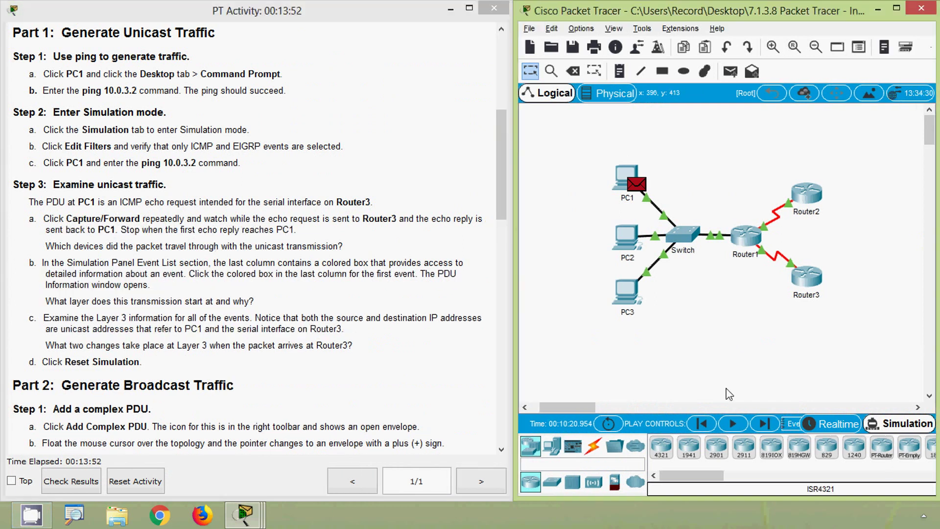
left_click(765, 424)
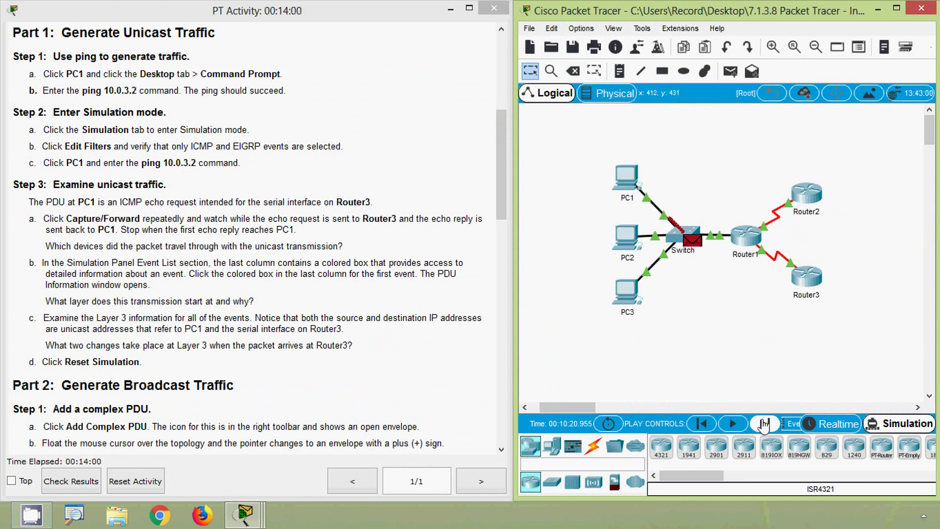
left_click(764, 424)
left_click(765, 425)
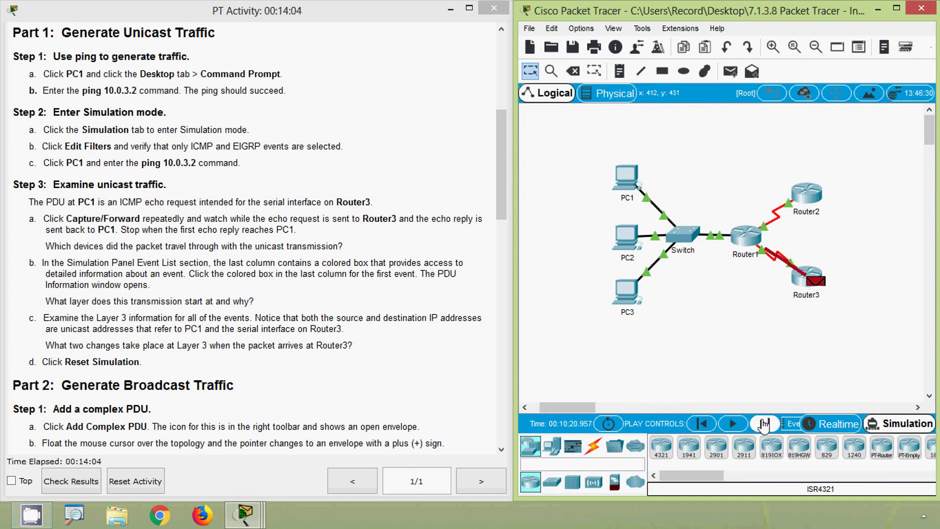
left_click(765, 424)
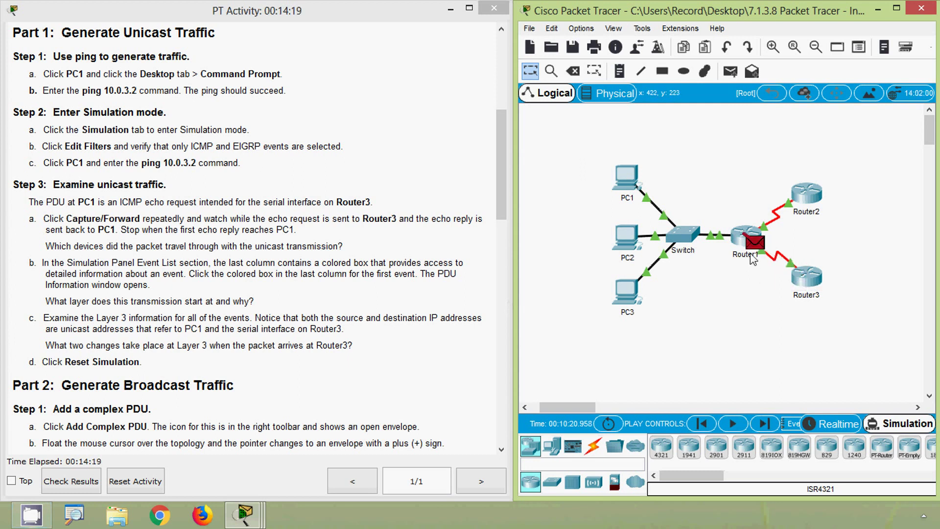
left_click(765, 424)
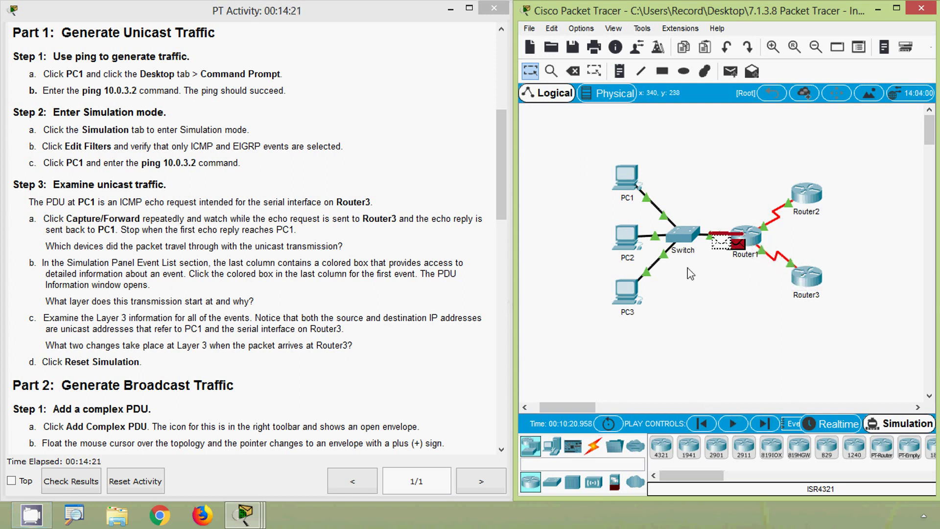
left_click(766, 424)
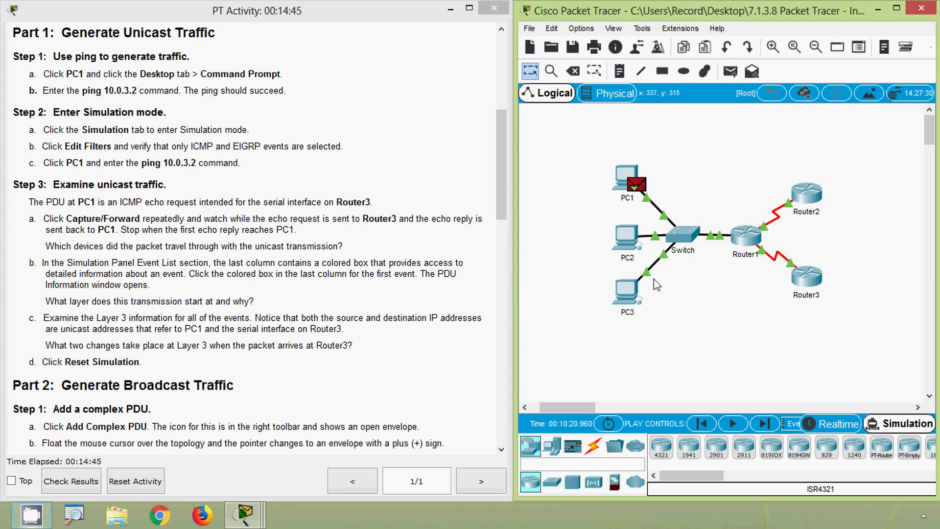
left_click(626, 178)
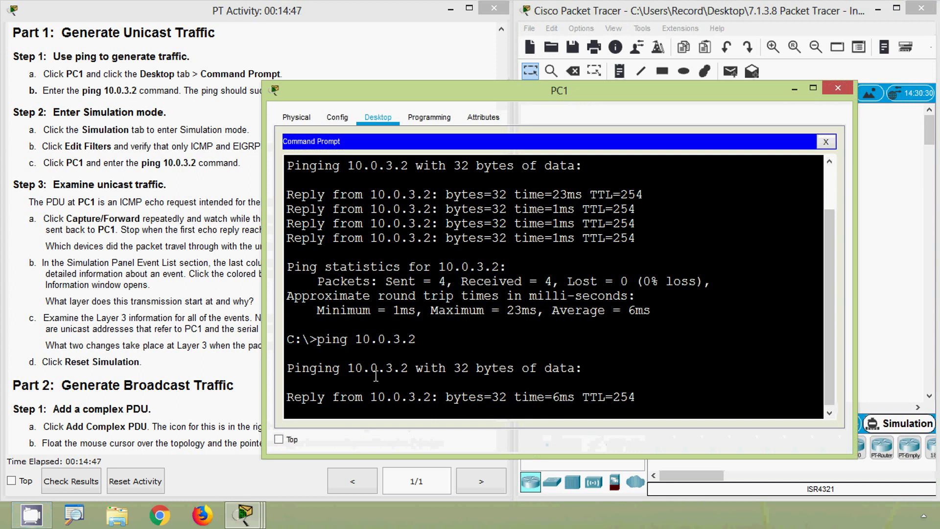
left_click_drag(288, 397, 661, 397)
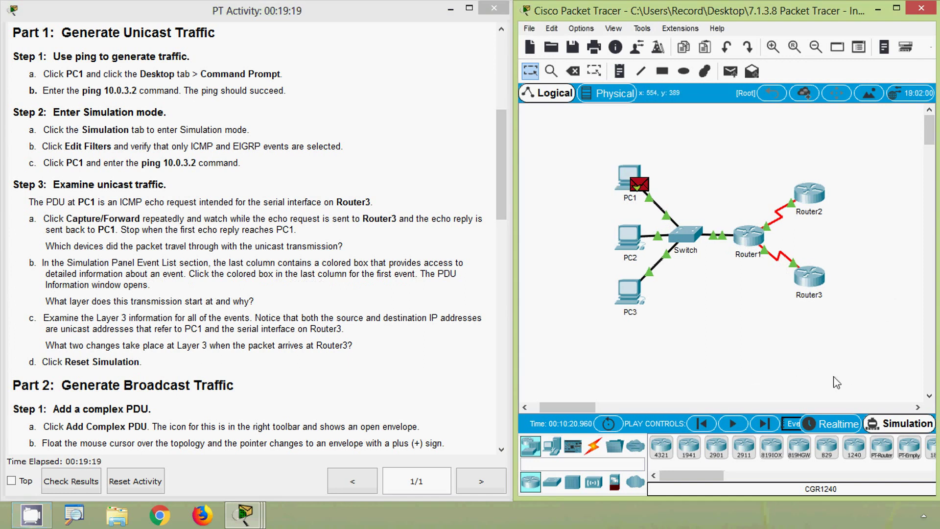
- Maximize the Packet Tracer window and display the simulation Event List beside the topology
left_click(794, 426)
left_click(895, 11)
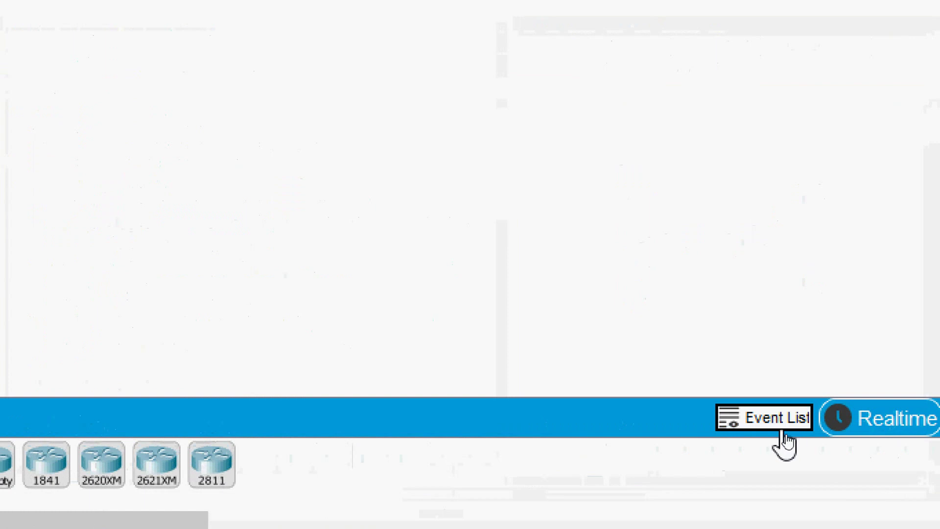
left_click(783, 432)
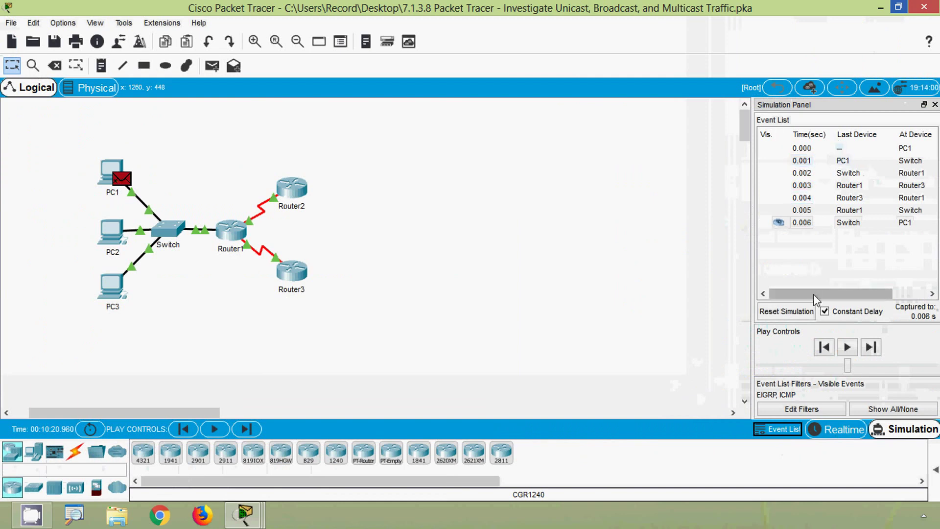
- Open the PDU information of the first event at PC1 and examine the layer at which the transmission starts
left_click_drag(815, 299, 850, 300)
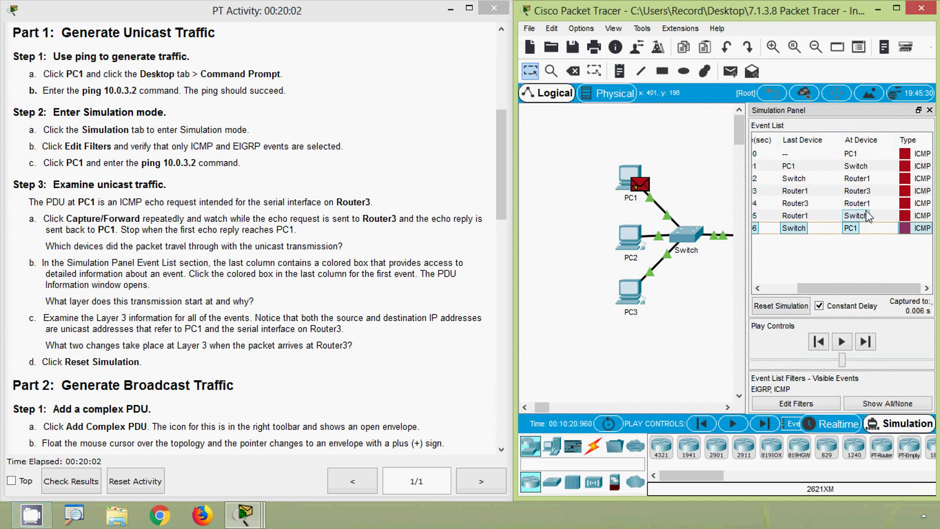
left_click(906, 154)
left_click_drag(490, 74, 674, 79)
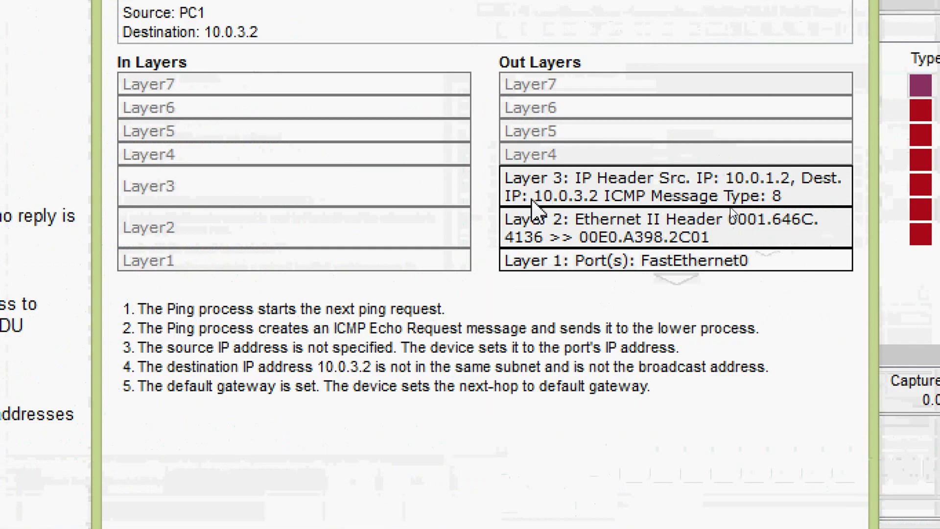
left_click(563, 185)
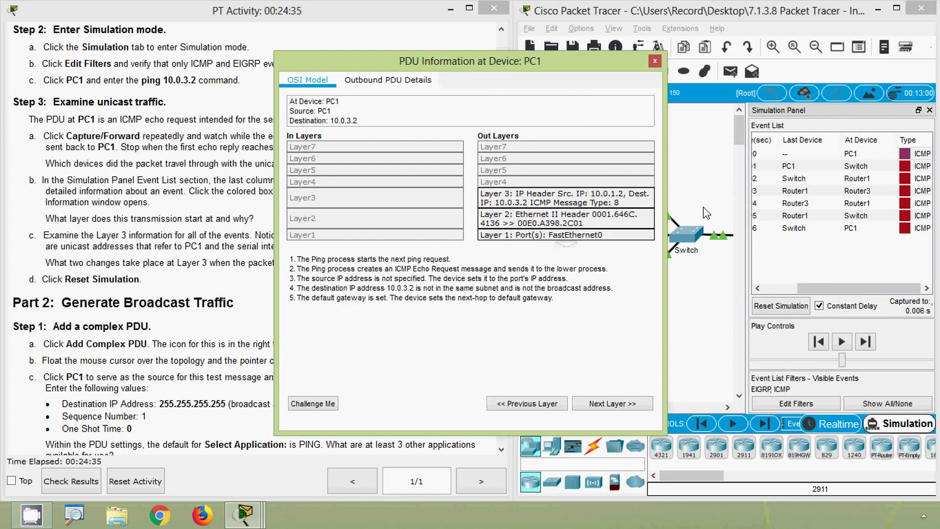
- Examine the Layer 3 information of the echo request events at Switch, Router1 and Router3
left_click(822, 183)
left_click(906, 168)
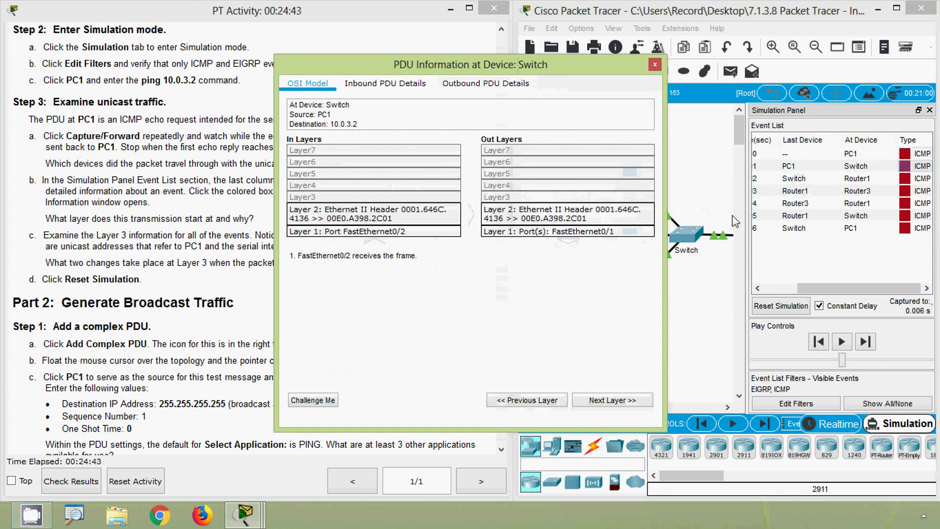
left_click(904, 180)
left_click(904, 180)
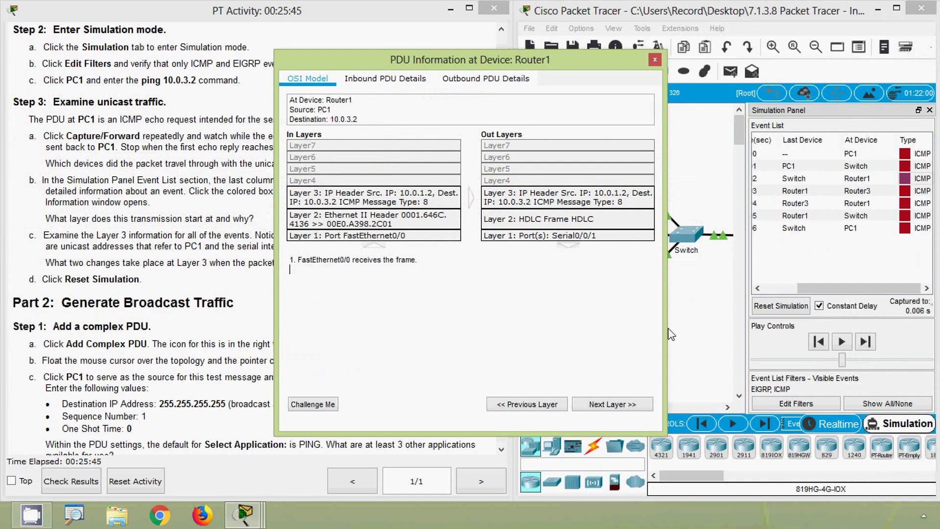
left_click(906, 192)
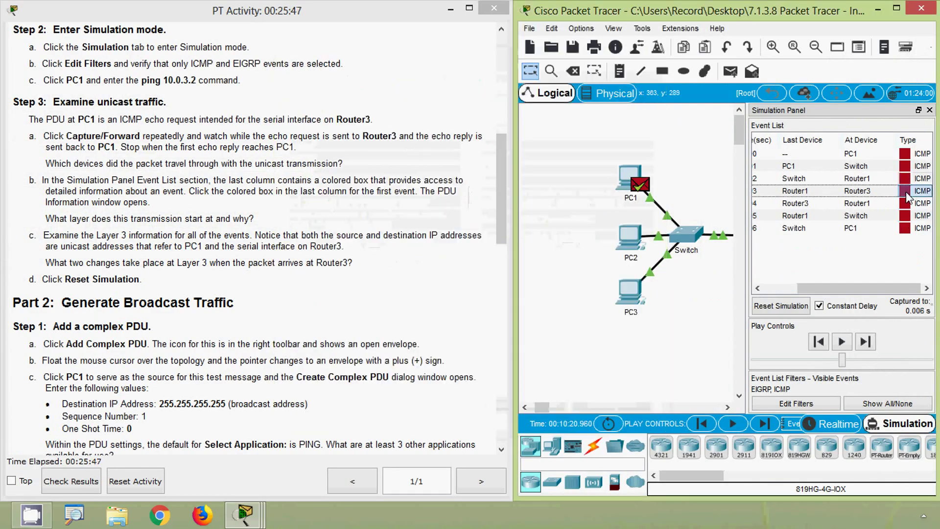
left_click(907, 192)
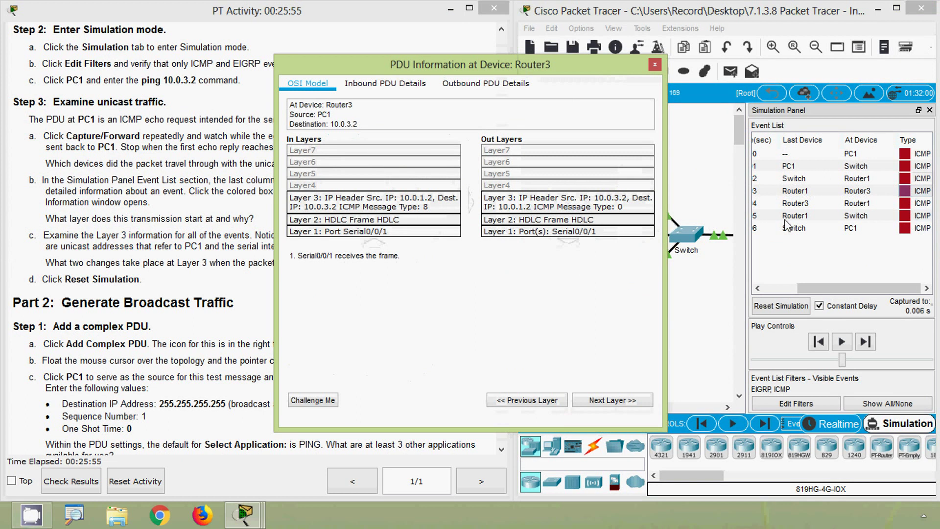
- Examine the Layer 3 information of the echo reply events at Router1, Switch and PC1
left_click(904, 202)
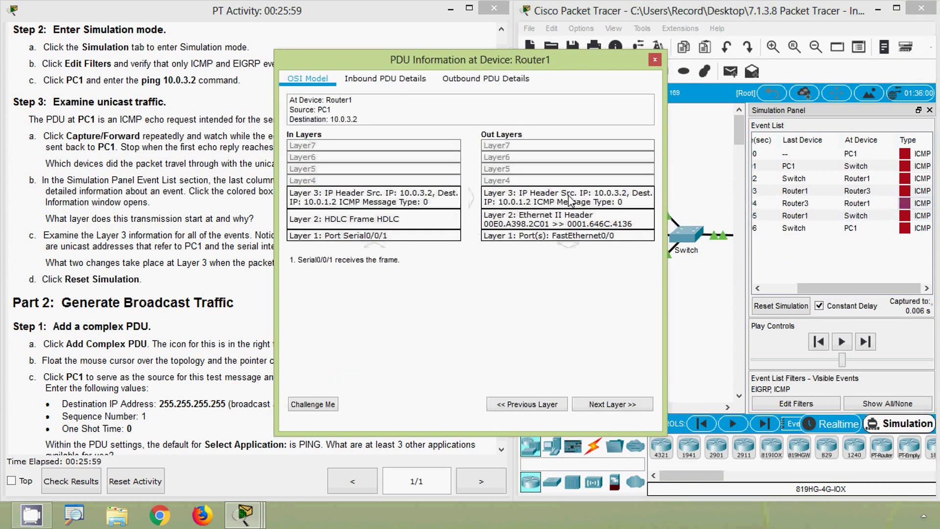
left_click(577, 199)
left_click(904, 218)
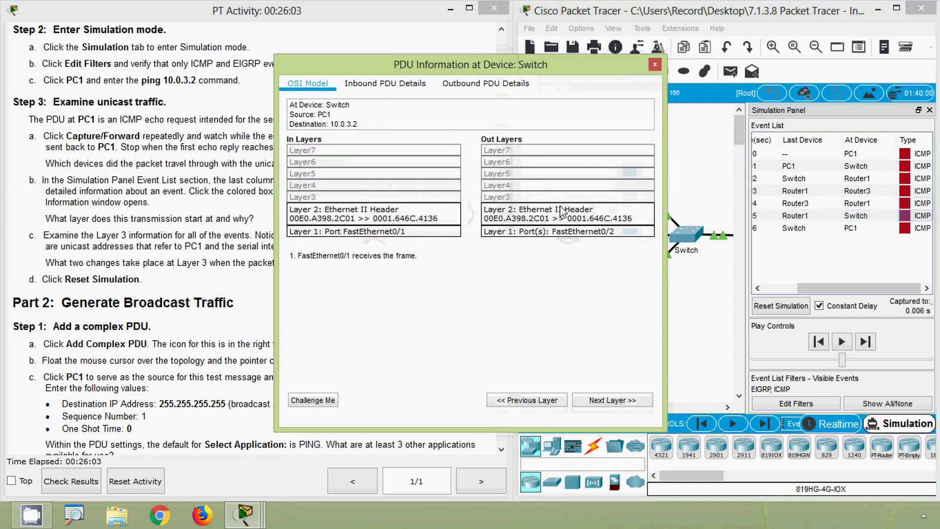
left_click(906, 230)
left_click(905, 230)
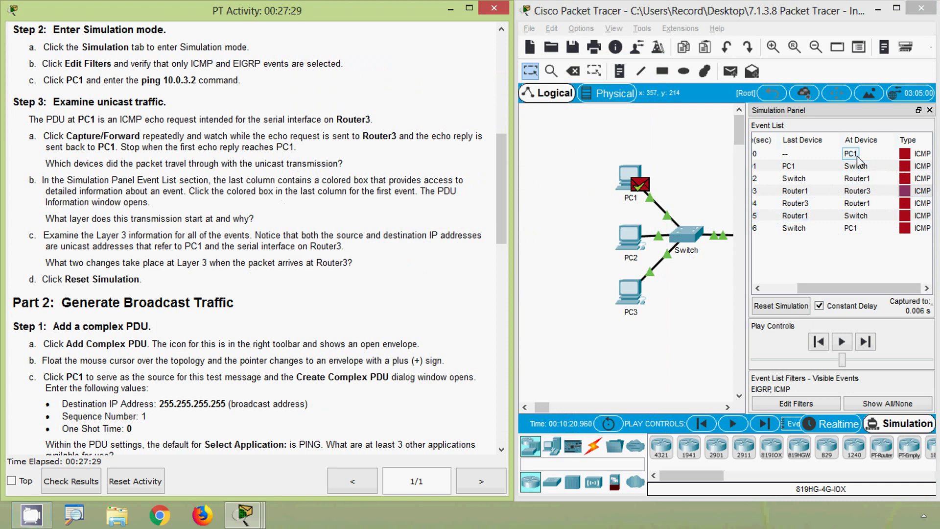
- Reopen the PDU information of the first event at PC1 and move its window clear of the topology to review the source and destination addresses
left_click(905, 154)
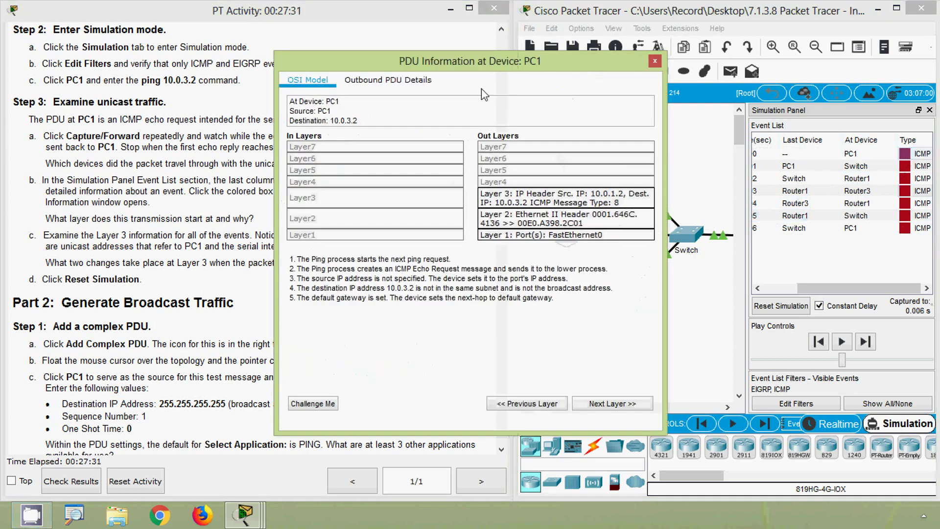
left_click_drag(483, 69, 434, 62)
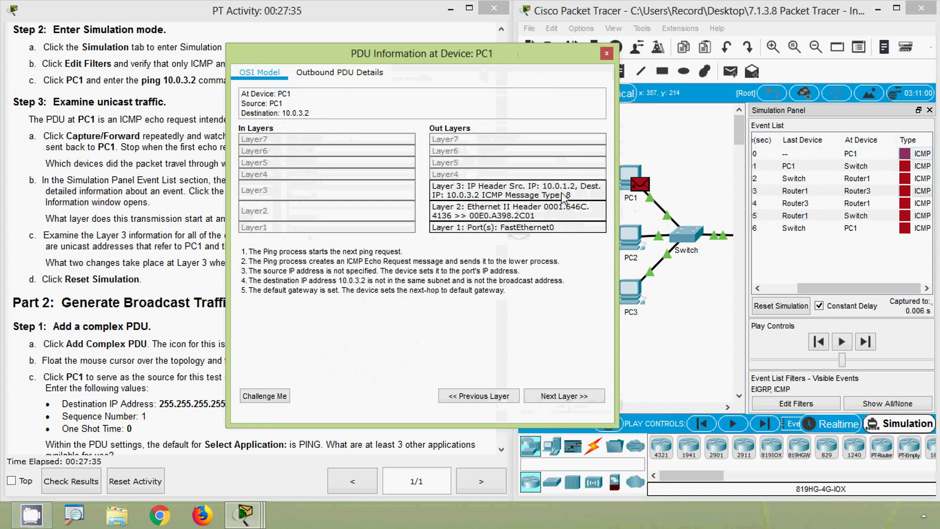
left_click_drag(535, 57, 482, 59)
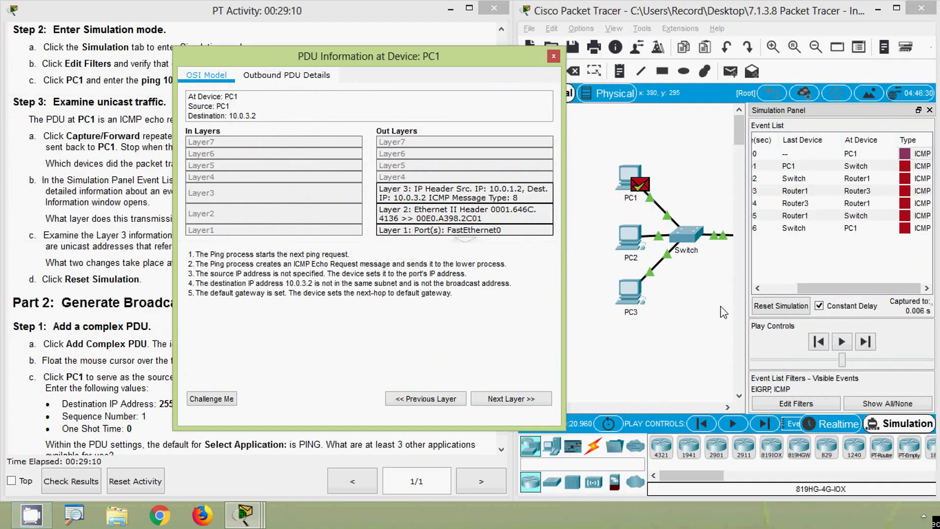
- Open the PDU information of the event at Router3 and compare its inbound and outbound Layer 3 details
left_click(832, 228)
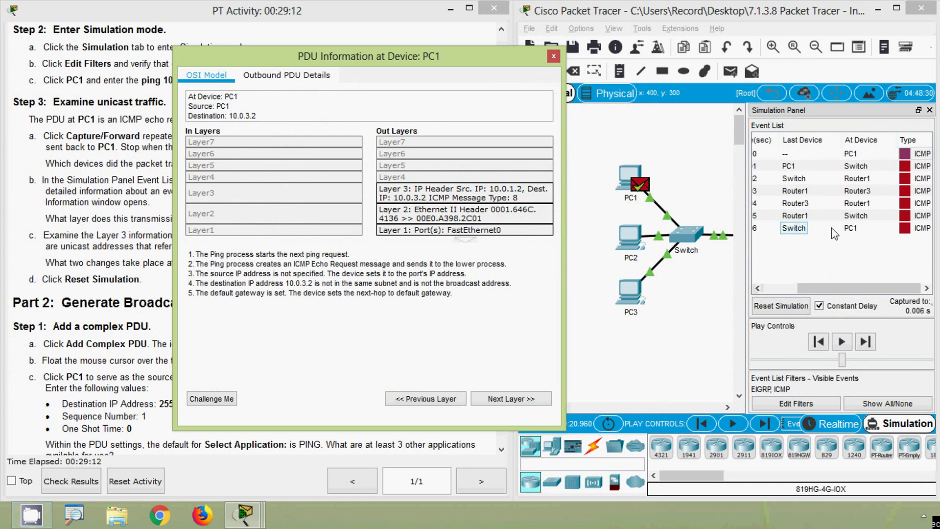
left_click(874, 191)
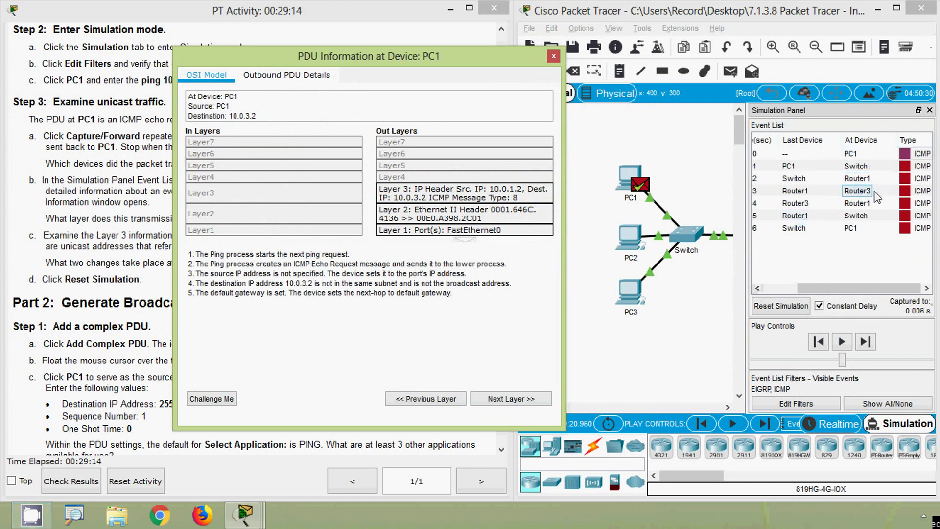
left_click(910, 192)
left_click(906, 191)
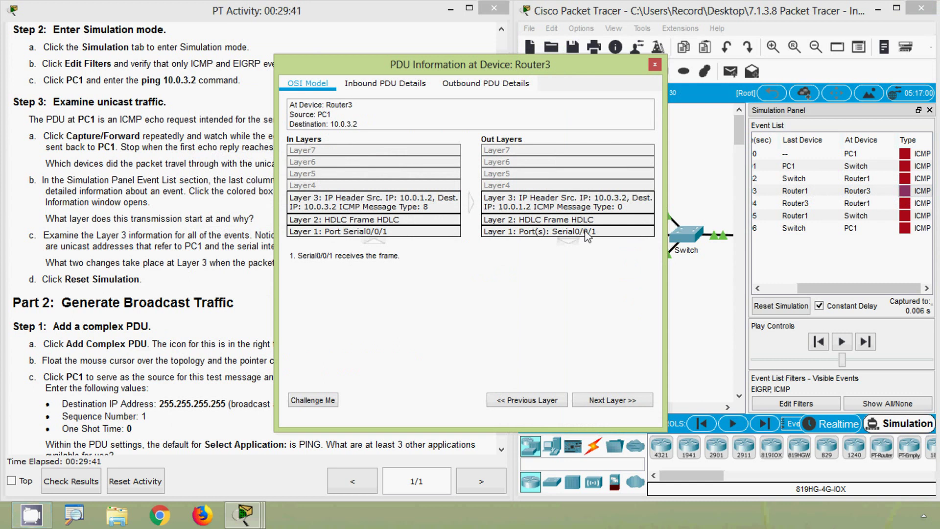
left_click_drag(563, 68, 445, 71)
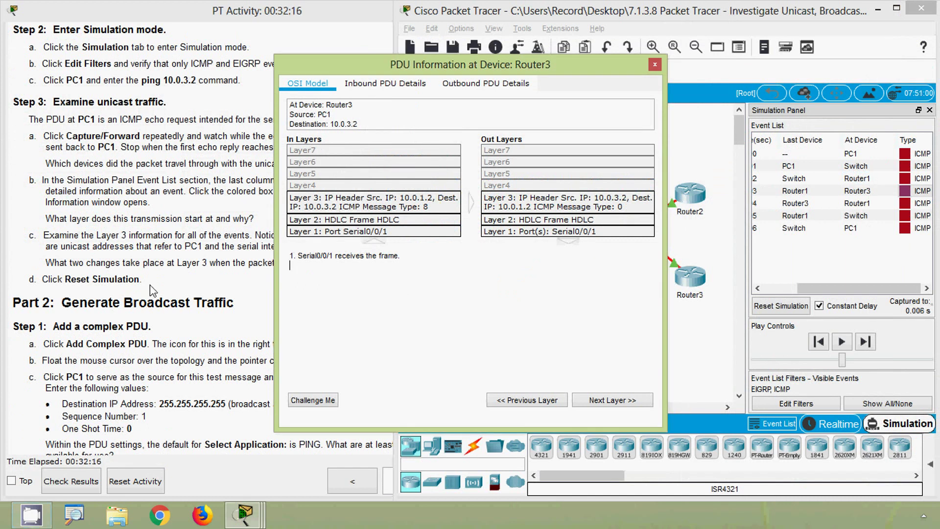
- Review the activity instructions for resetting the simulation and adding a complex PDU in Part 2
left_click(150, 287)
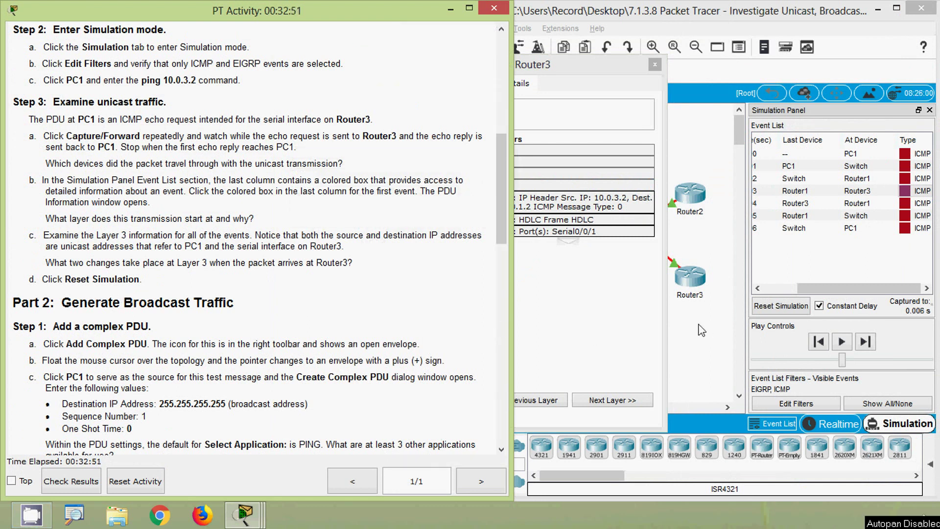
left_click(794, 178)
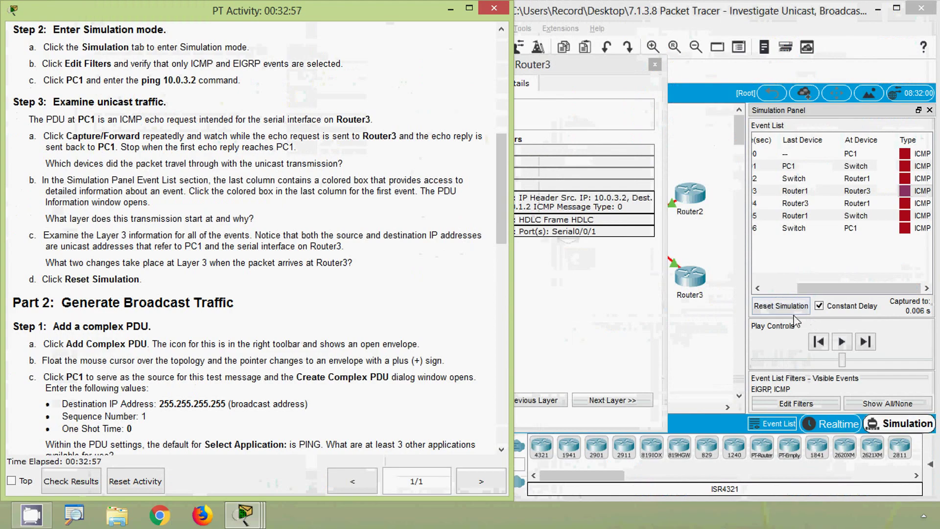
left_click(659, 308)
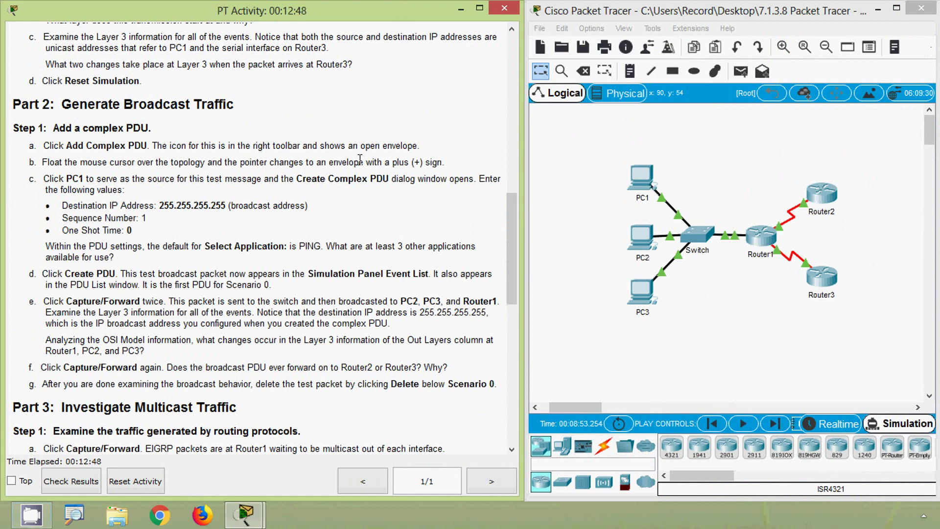
left_click(793, 130)
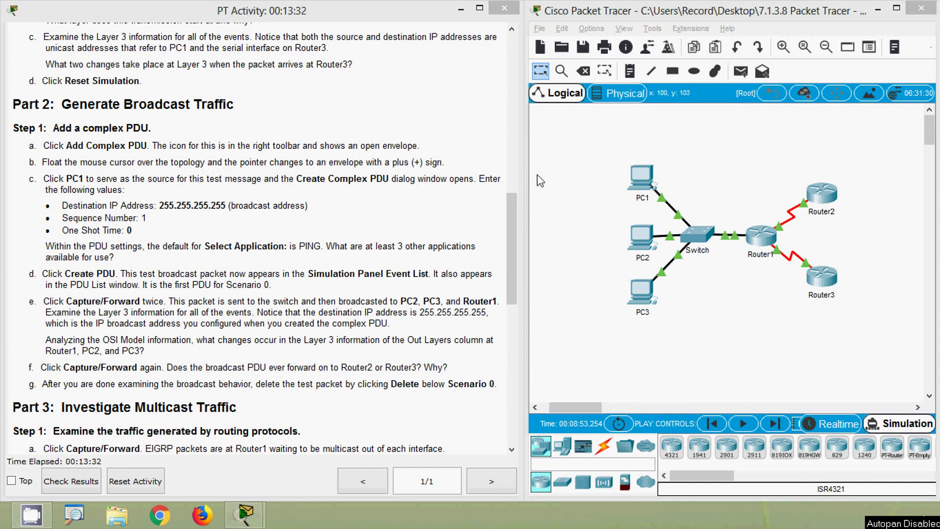
- Add a complex PDU with PC1 as source, destination IP address 255.255.255.255, sequence number 1 and one-shot time 0 seconds
left_click(762, 71)
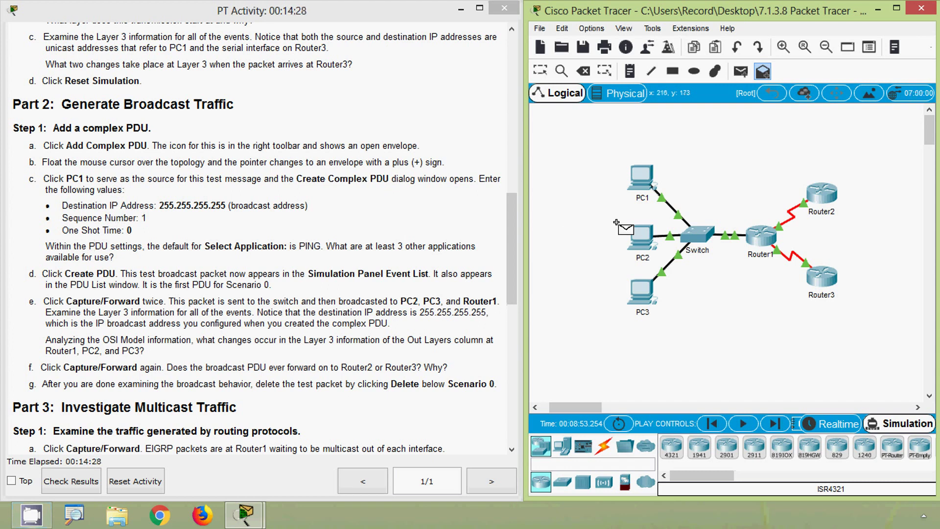
left_click(641, 184)
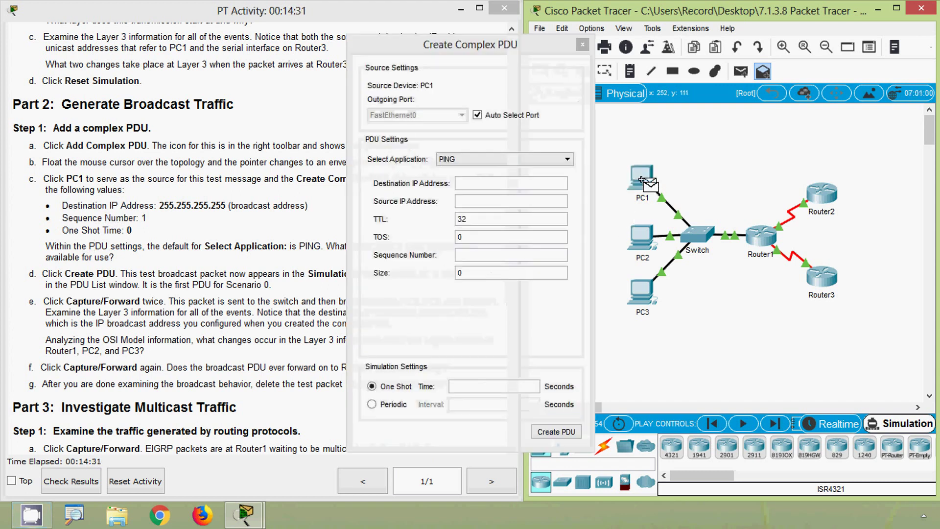
left_click_drag(460, 52, 650, 41)
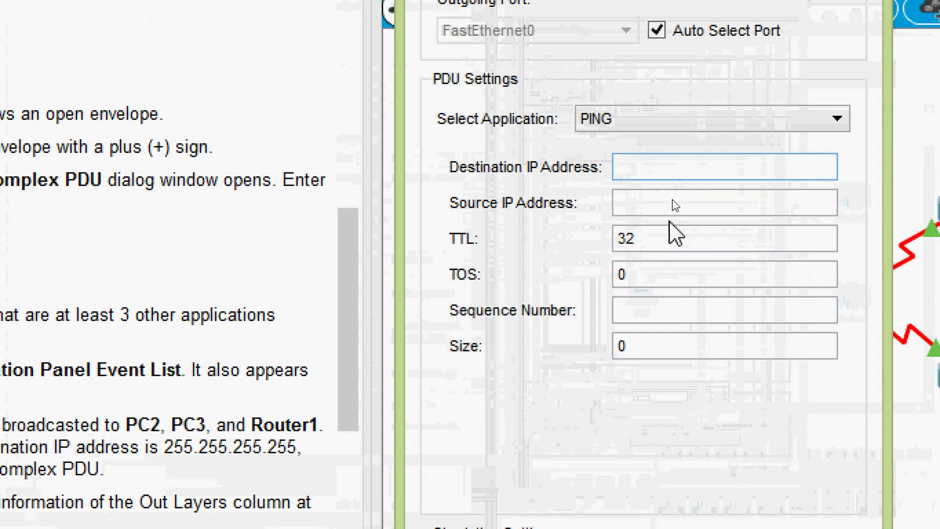
type("255.255.255.25")
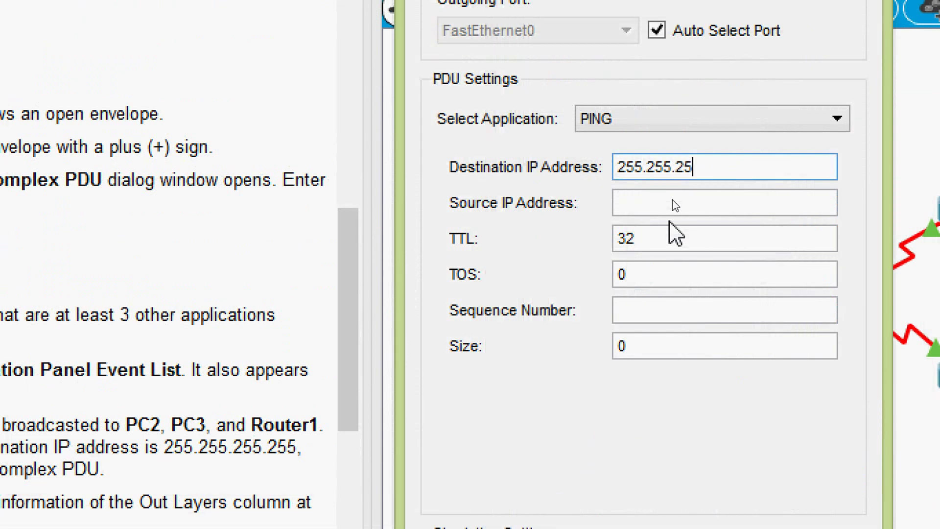
type("5")
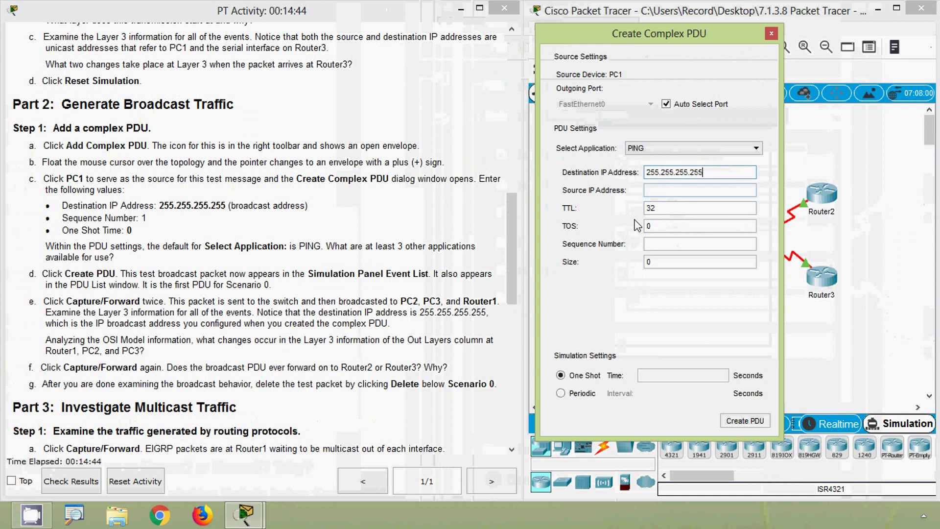
left_click(658, 244)
type("1")
left_click(659, 375)
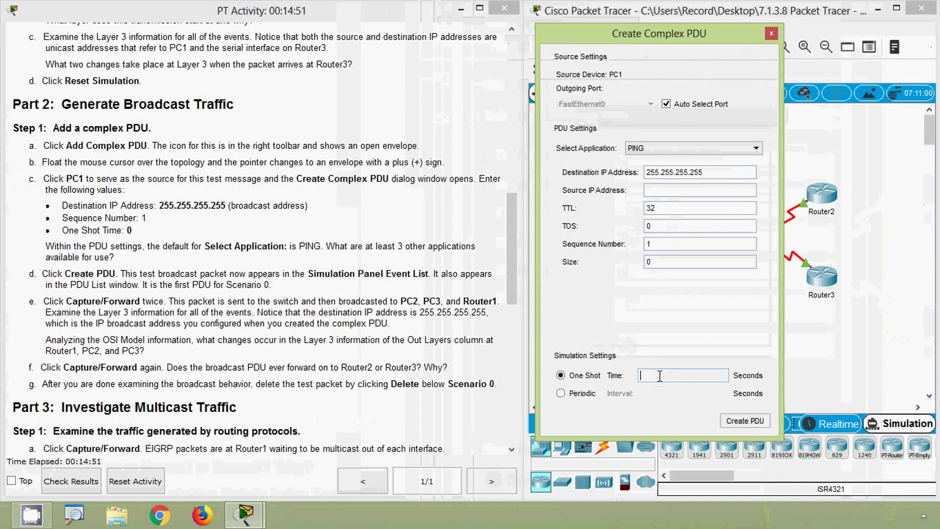
type("0")
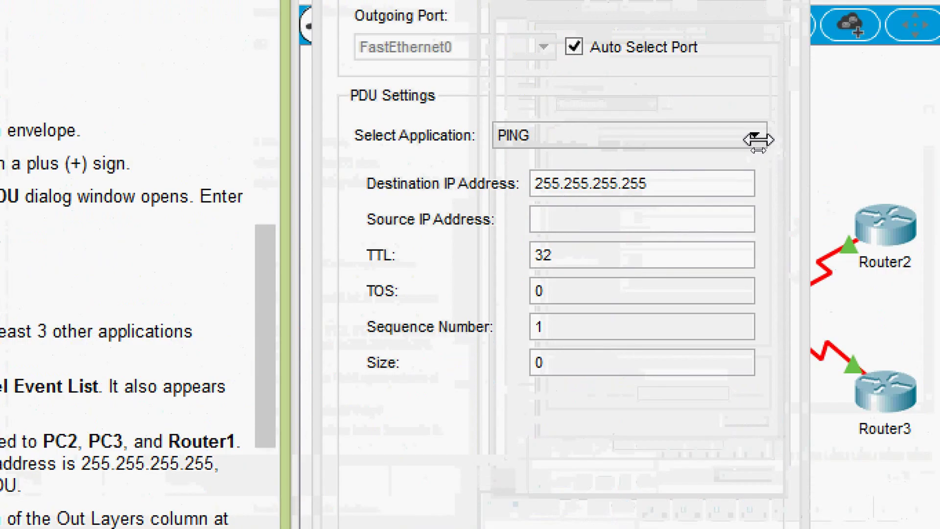
- Look through the full list of applications available in the PDU settings and close the list
left_click(755, 146)
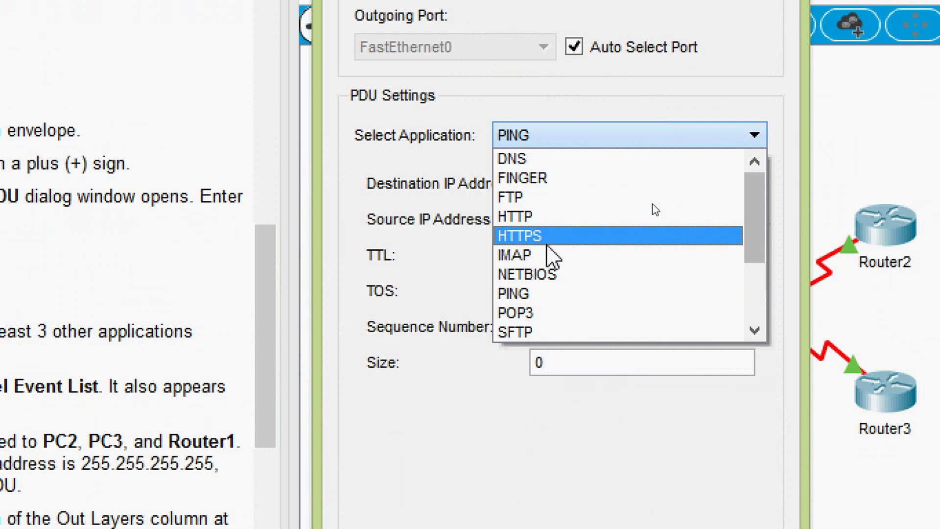
scroll(571, 294, "down", 2)
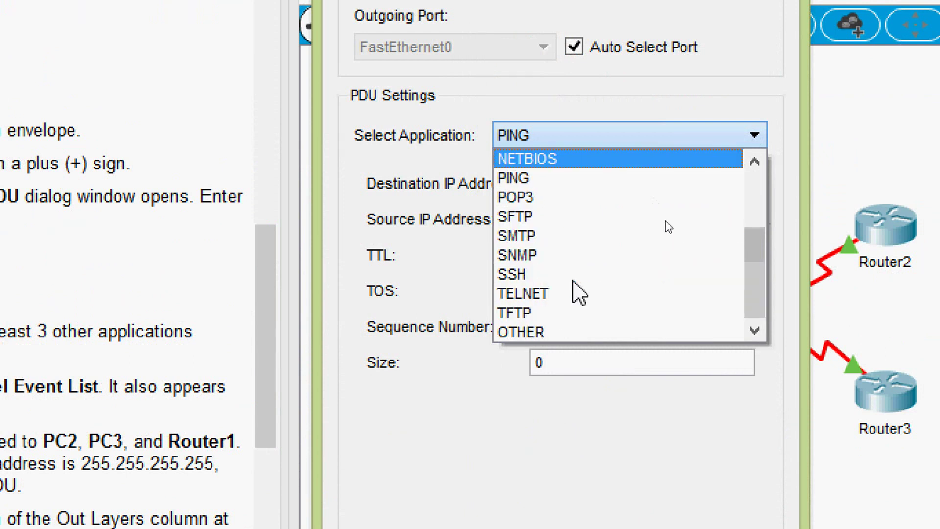
left_click(650, 135)
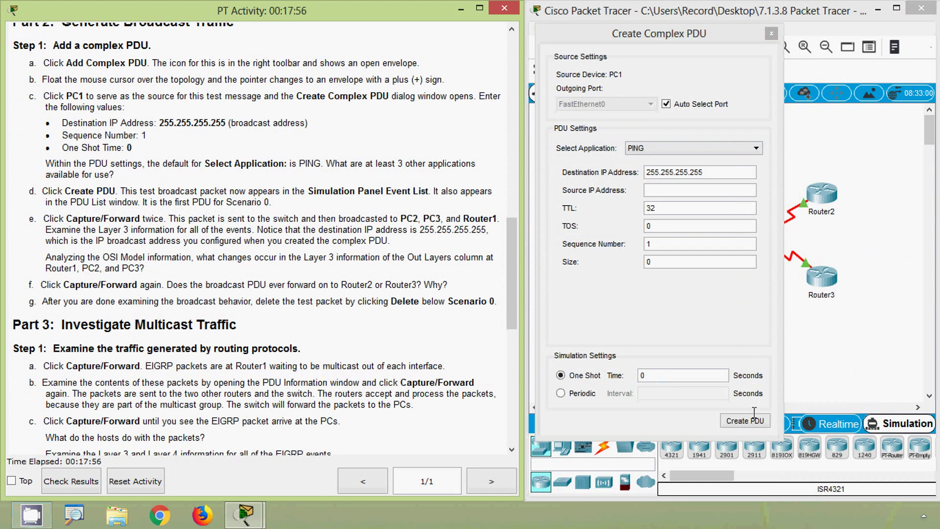
- Create the broadcast PDU and advance the simulation by two events so it travels through the switch to PC2, PC3 and Router1
left_click(751, 424)
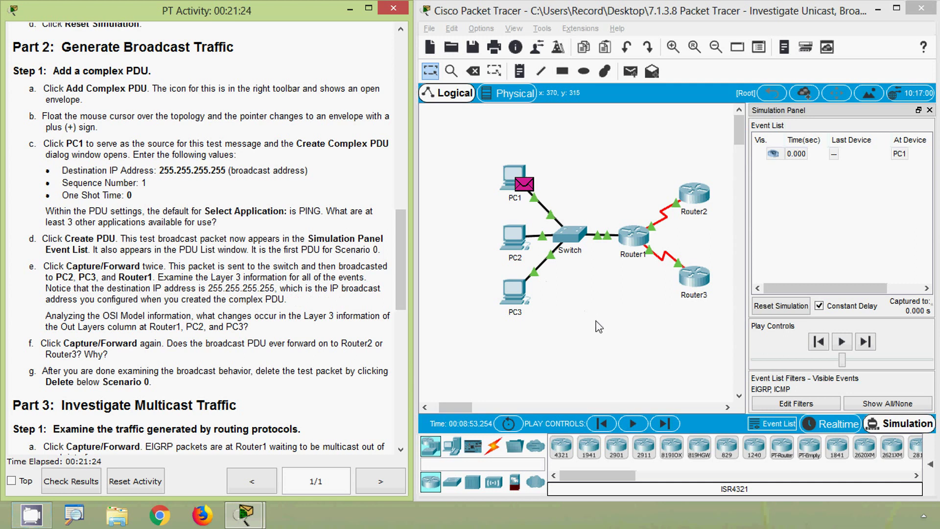
left_click(663, 429)
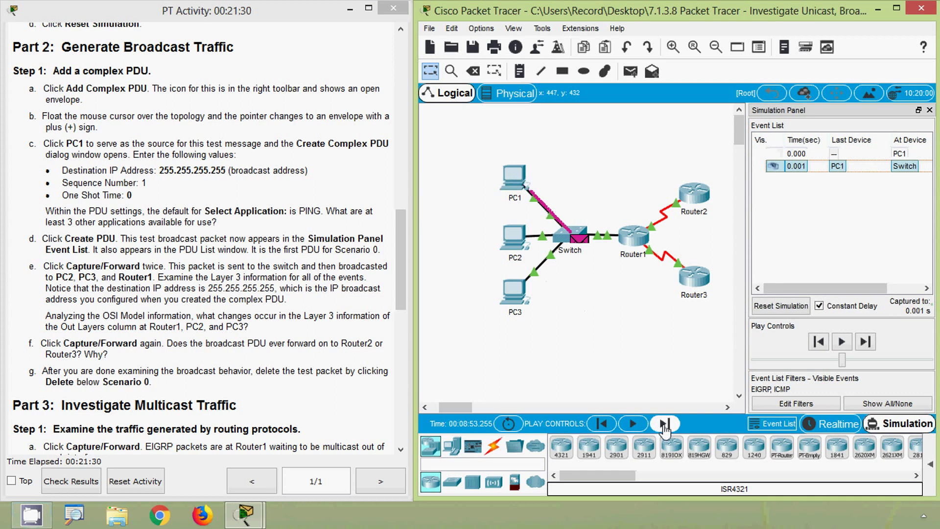
left_click(664, 426)
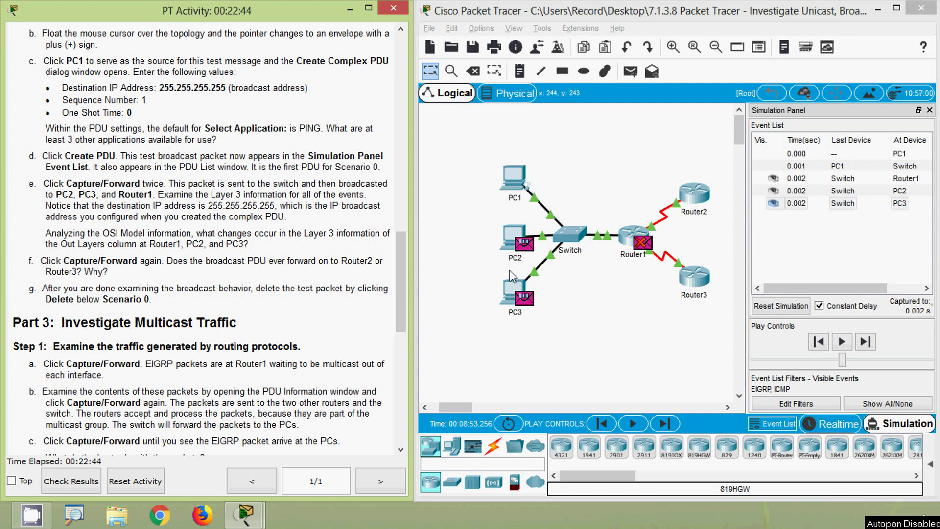
left_click(495, 264)
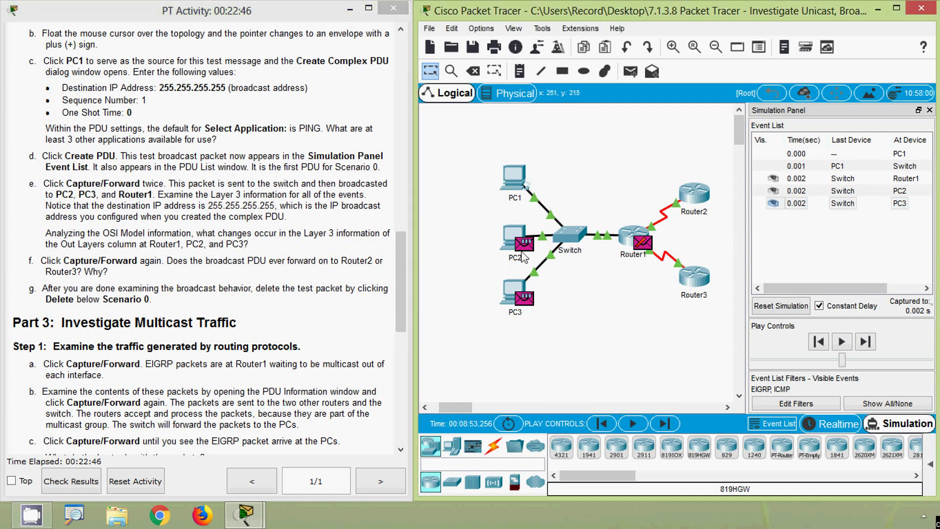
- Examine the OSI Model information of the broadcast PDU at PC2, PC3 and Router1
mouse_move(524, 250)
left_click(524, 248)
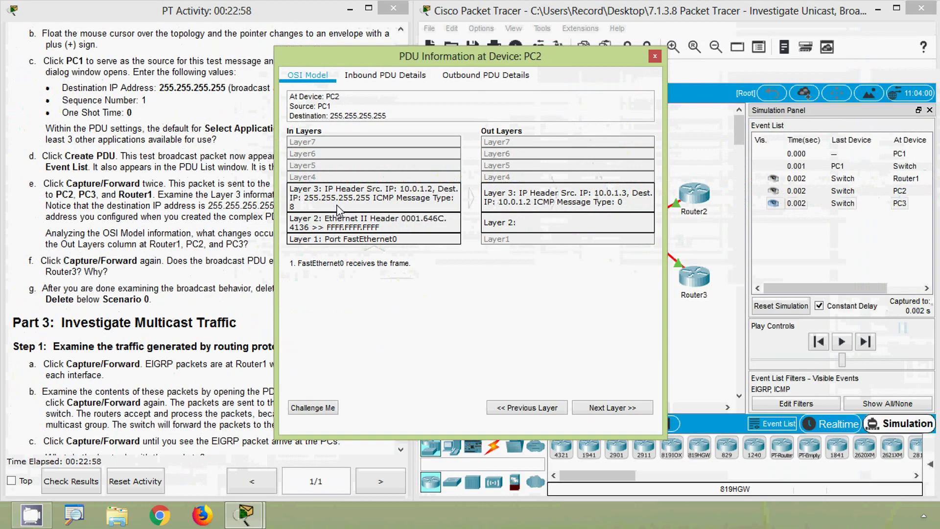
left_click(655, 57)
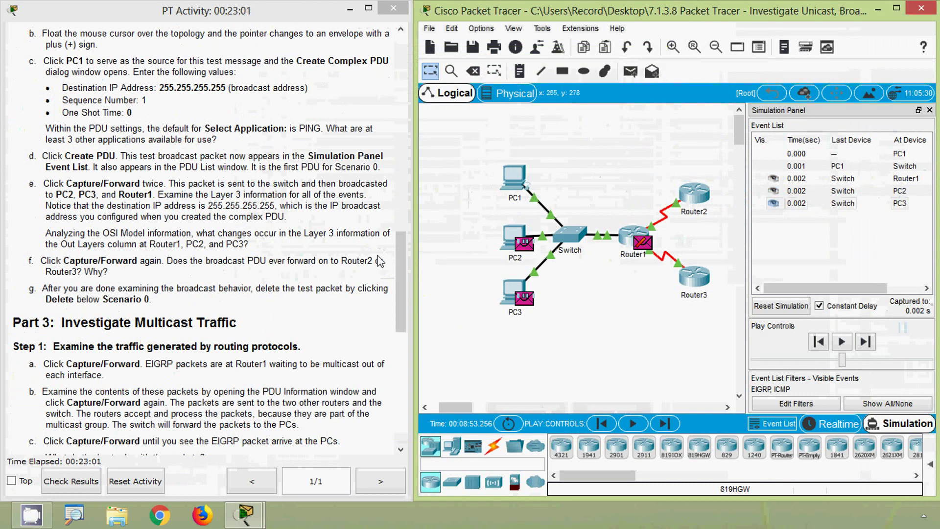
left_click(524, 297)
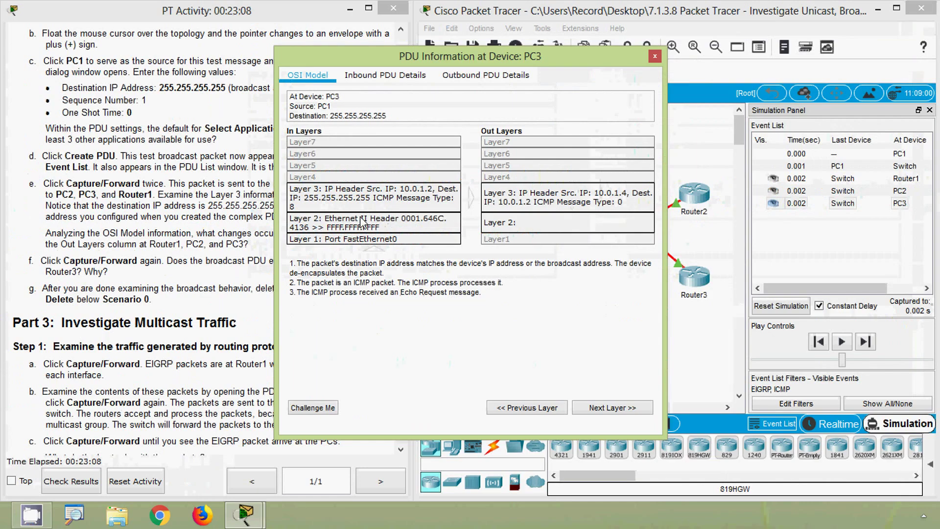
left_click(655, 57)
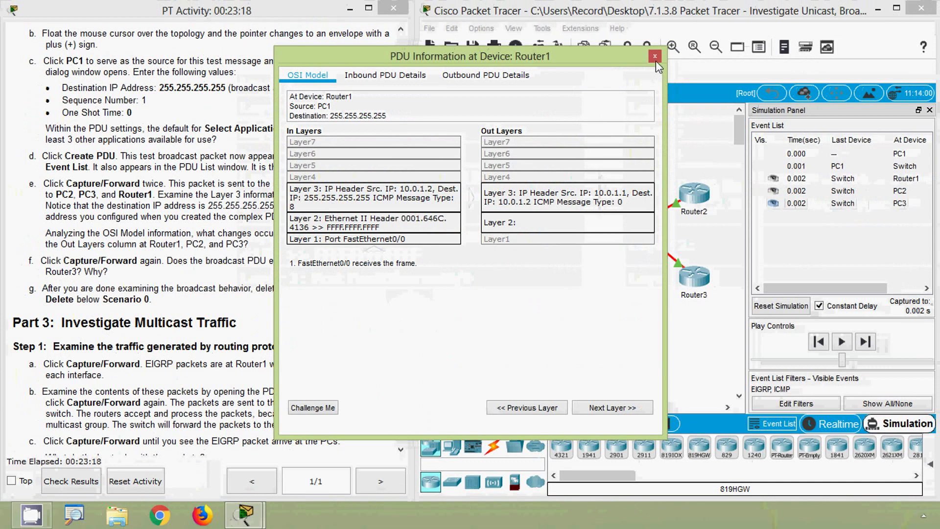
left_click(655, 56)
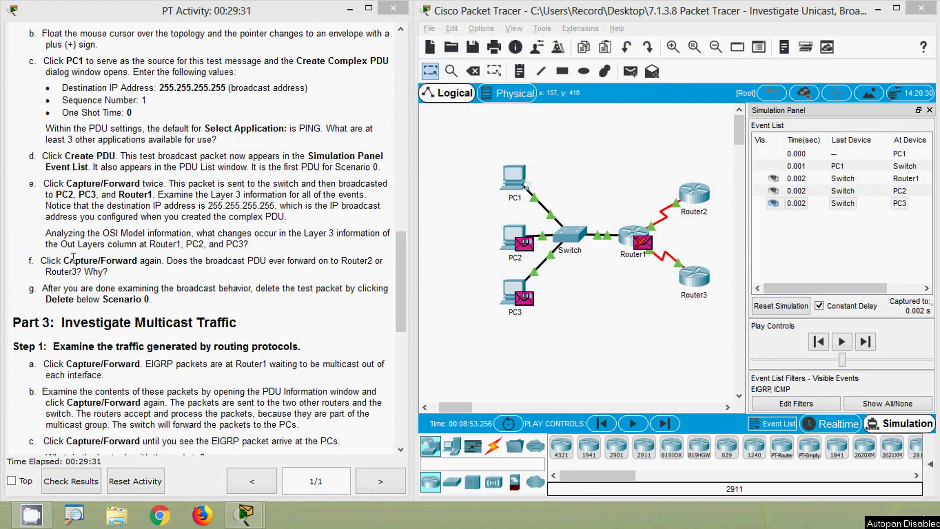
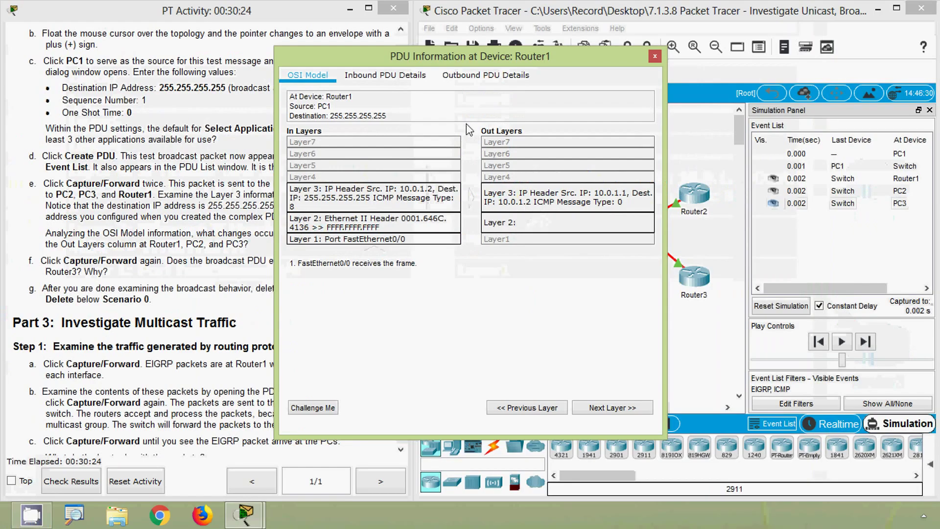
- Compare the Layer 3 information in the In Layers and Out Layers of the broadcast PDU at Router1, PC2 and PC3
left_click_drag(460, 52, 443, 240)
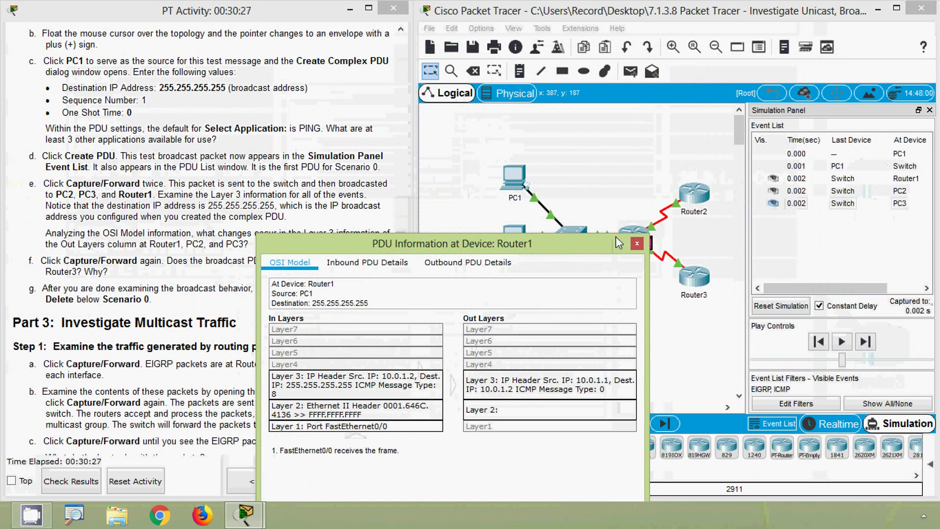
left_click(637, 244)
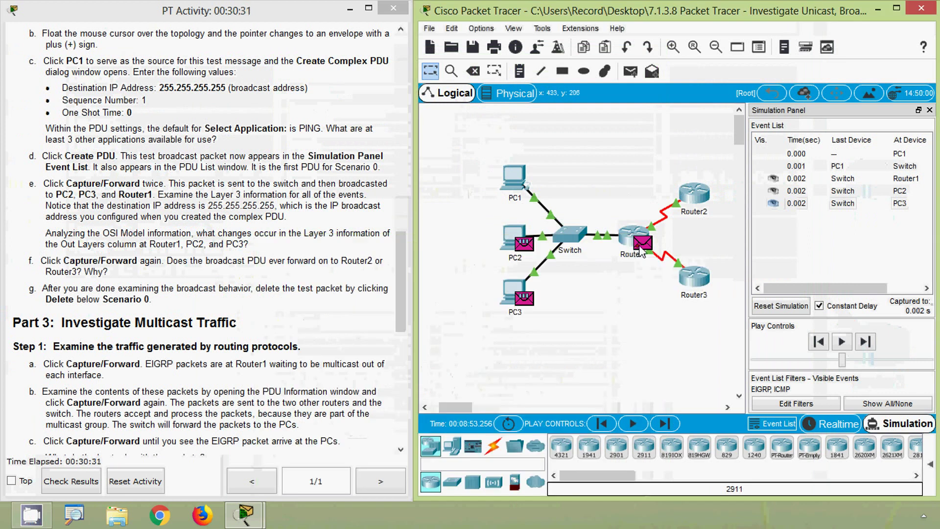
left_click(524, 245)
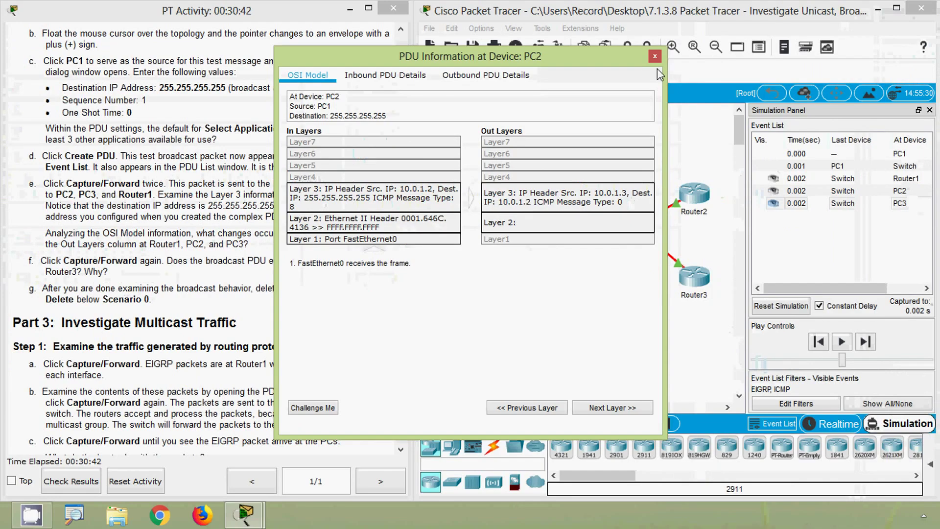
left_click(656, 56)
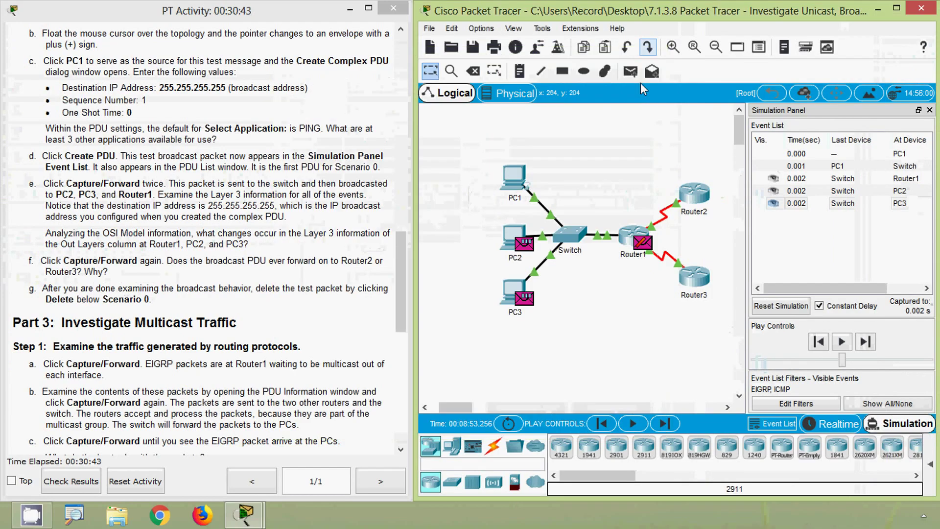
left_click(524, 290)
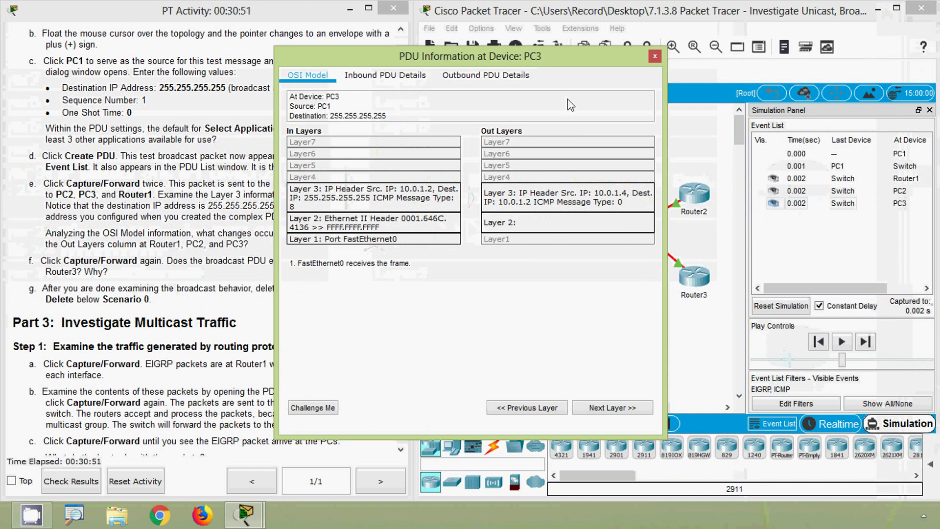
left_click(655, 56)
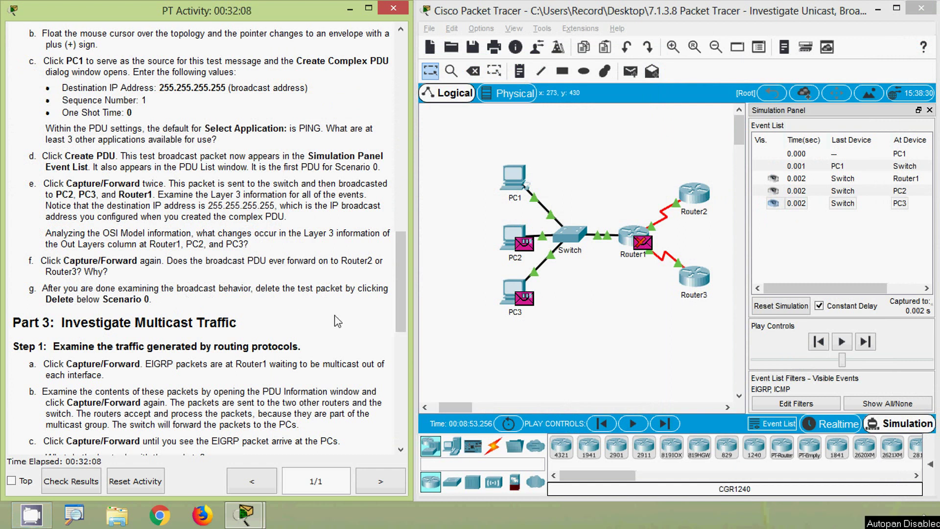
- Advance the broadcast simulation by one more event and delete the test packet from Scenario 0
left_click(664, 424)
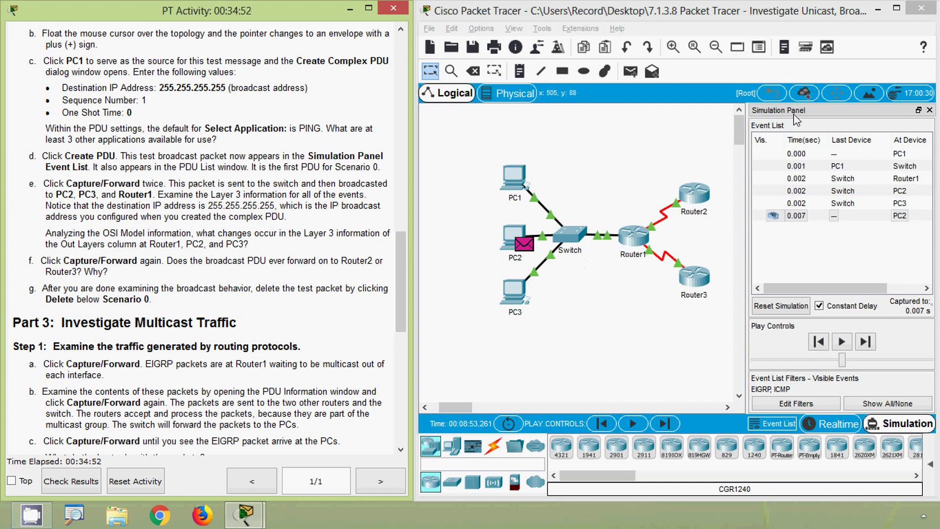
left_click(895, 10)
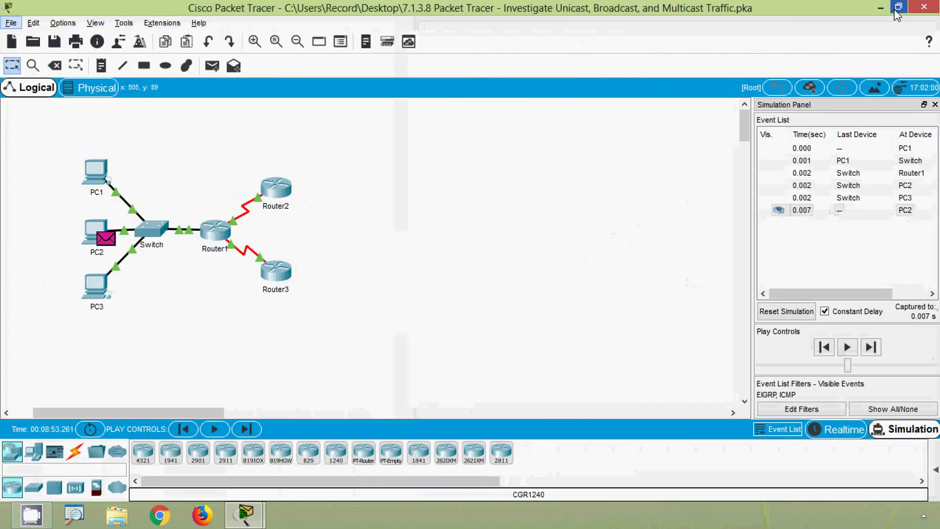
left_click(935, 471)
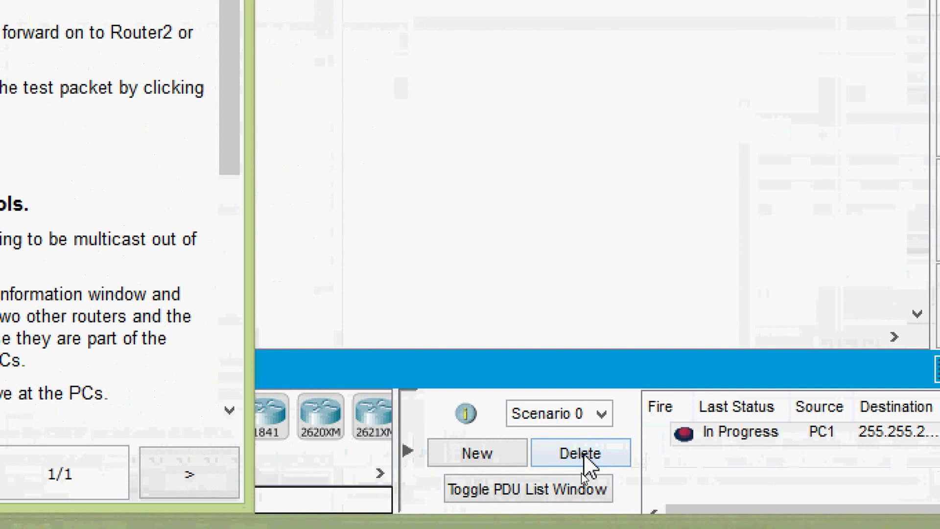
left_click(591, 458)
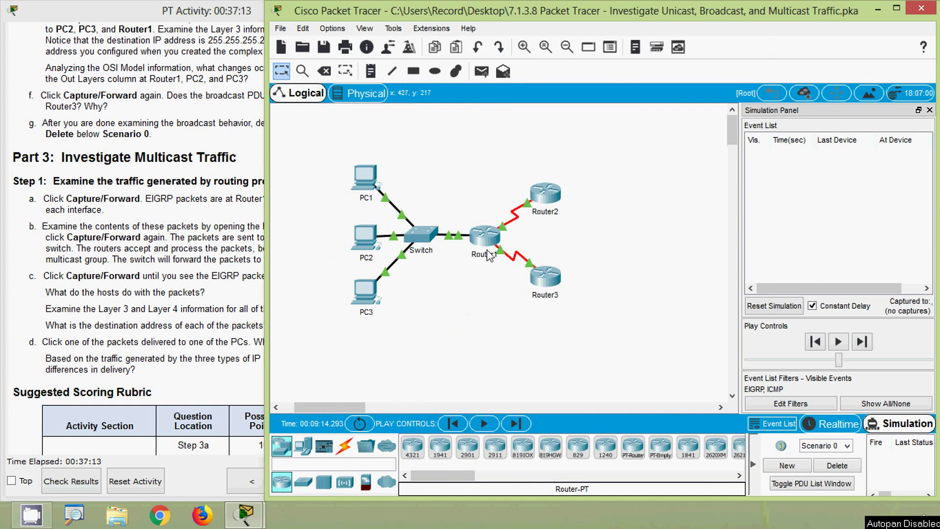
- Capture the EIGRP traffic event by event until a packet is waiting at Router1
left_click(517, 423)
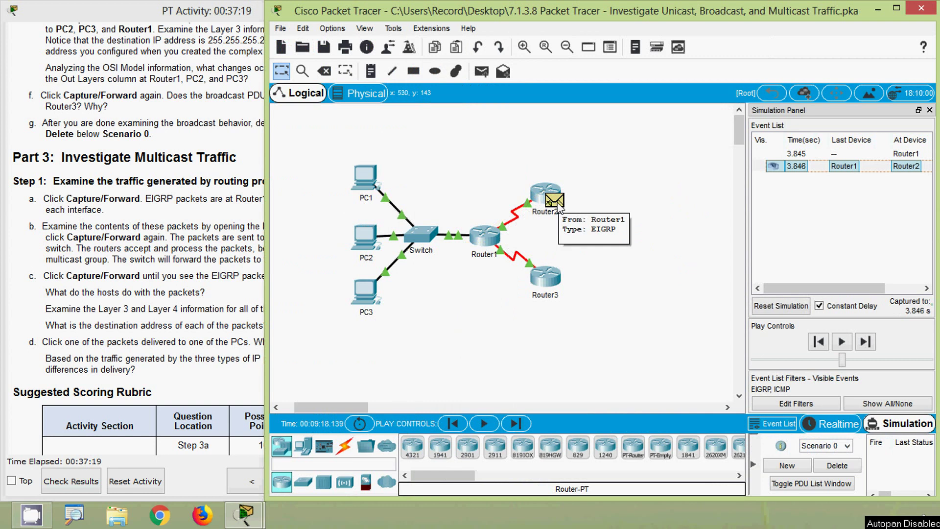
left_click(520, 425)
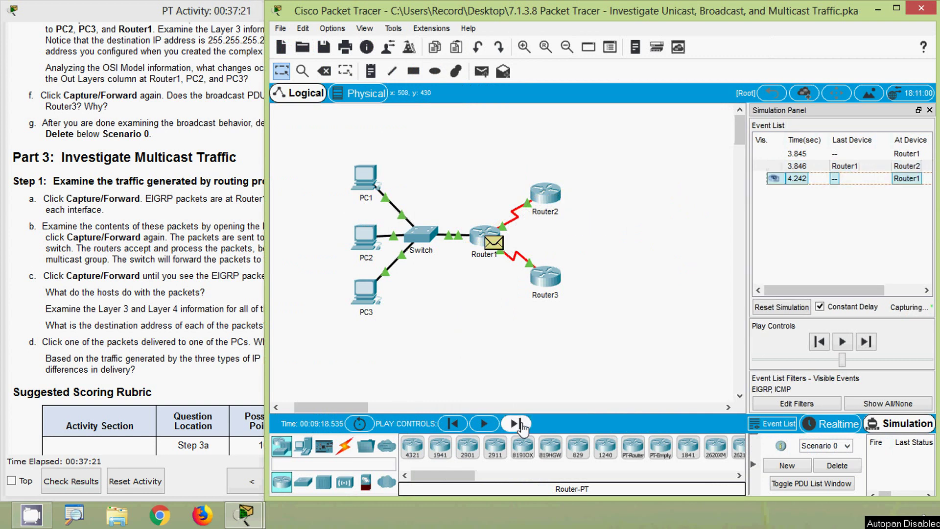
left_click(517, 424)
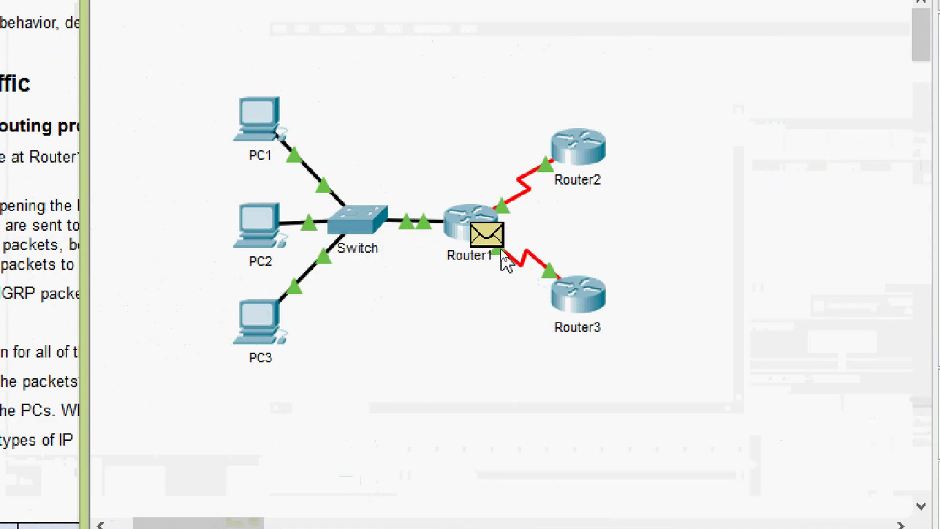
- Examine the OSI Model information of the EIGRP packet waiting at Router1
mouse_move(500, 252)
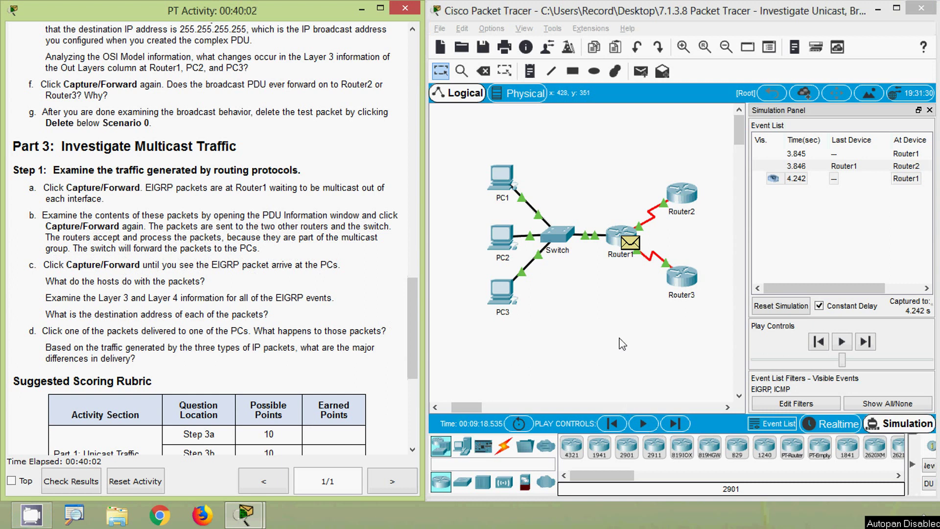
left_click(632, 251)
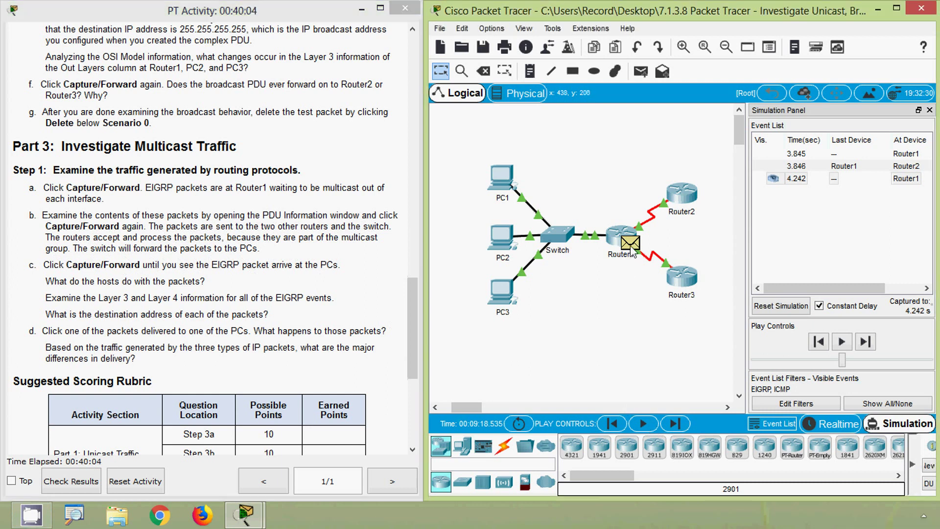
left_click(633, 251)
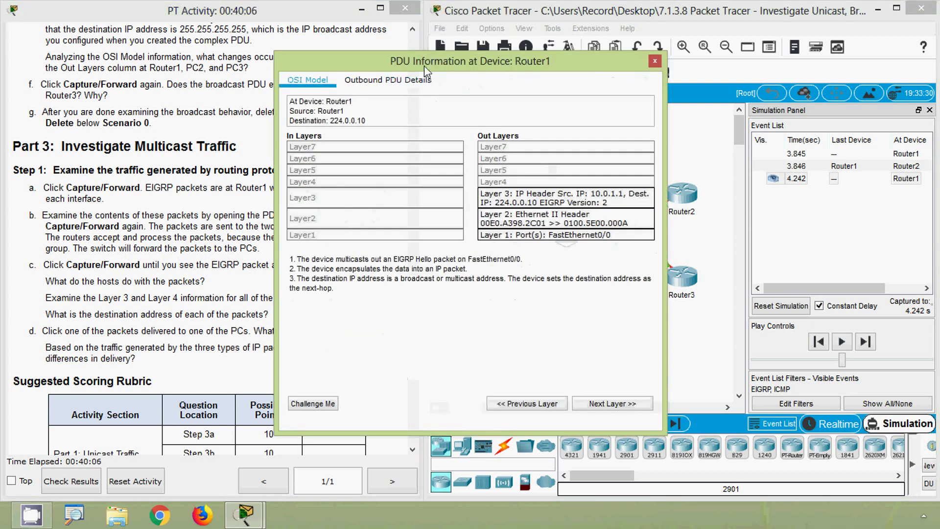
left_click_drag(440, 59, 543, 53)
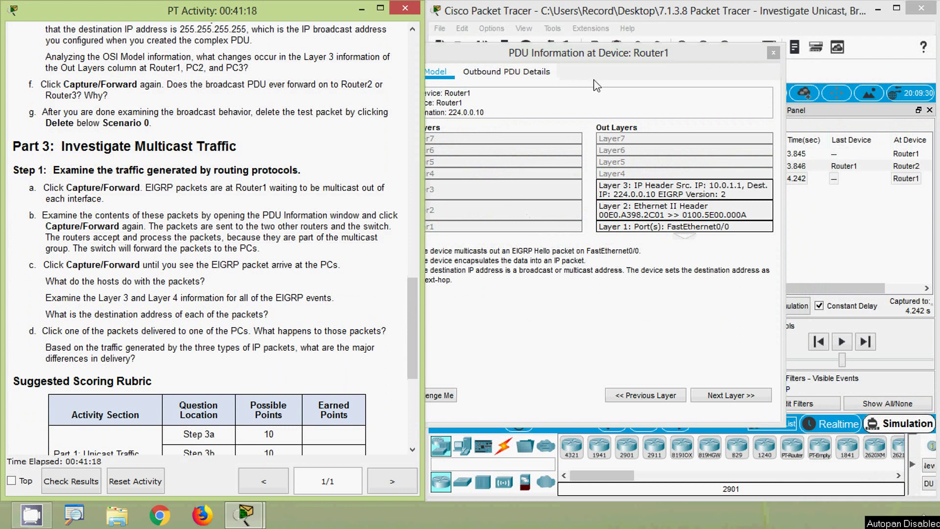
left_click(773, 54)
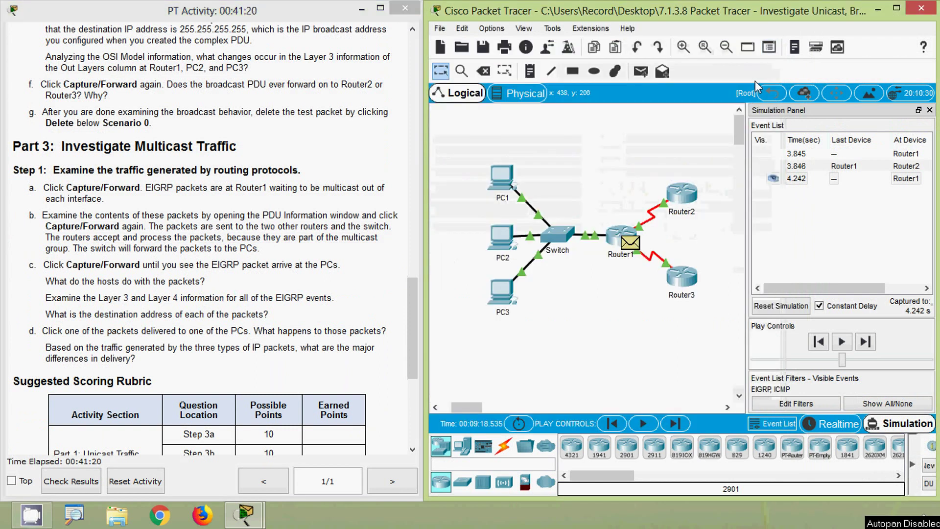
- Forward Router1's EIGRP packet through the switch to the three PCs and continue capturing the routers' EIGRP exchanges
left_click(679, 423)
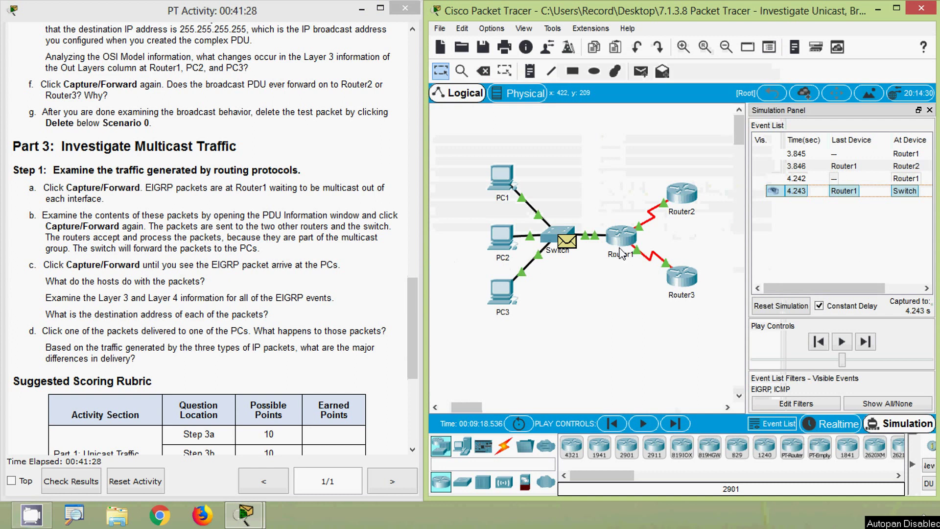
left_click(674, 423)
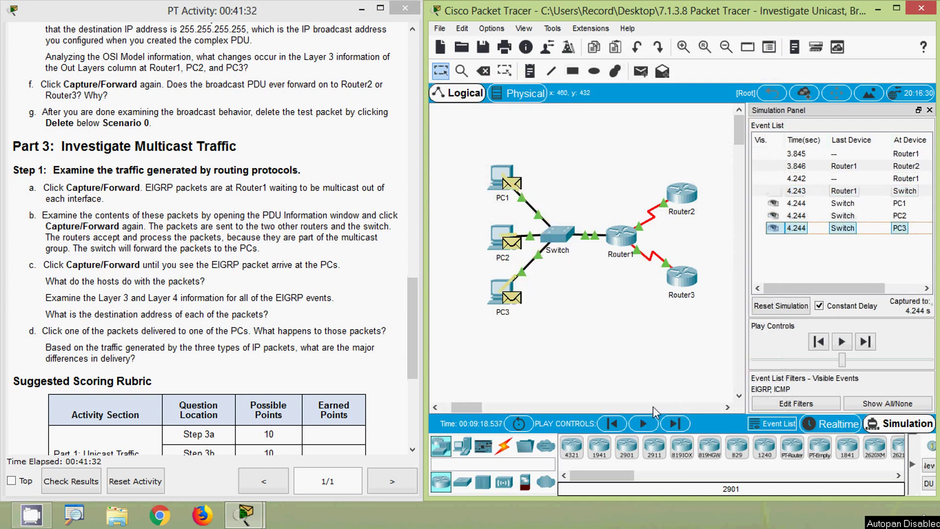
left_click(672, 424)
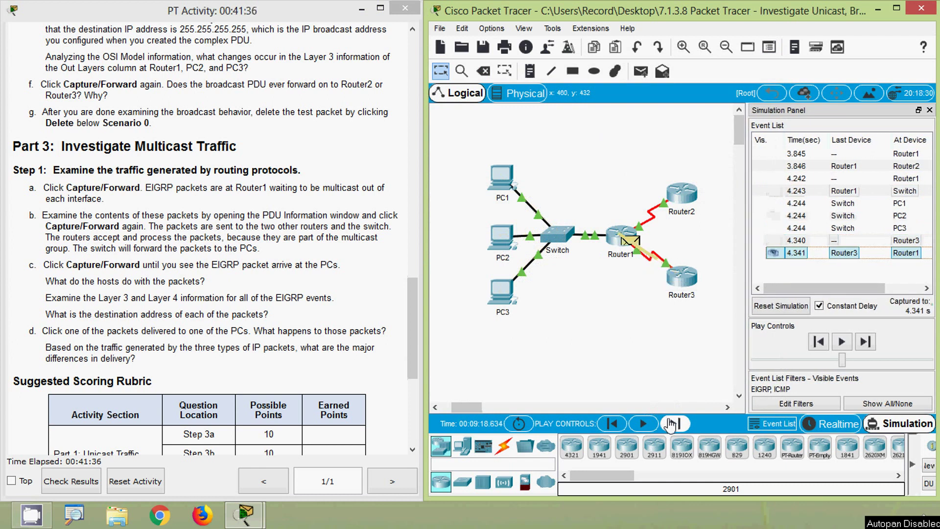
left_click(672, 424)
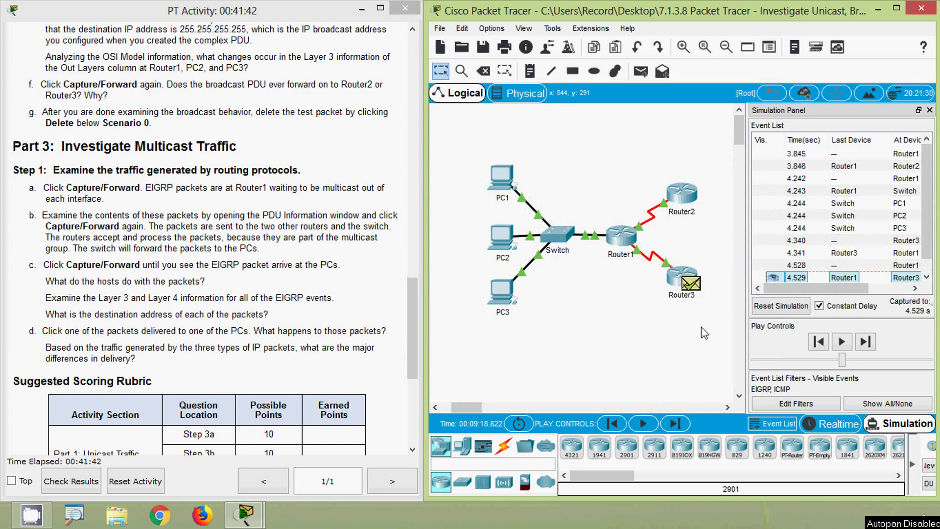
left_click(675, 423)
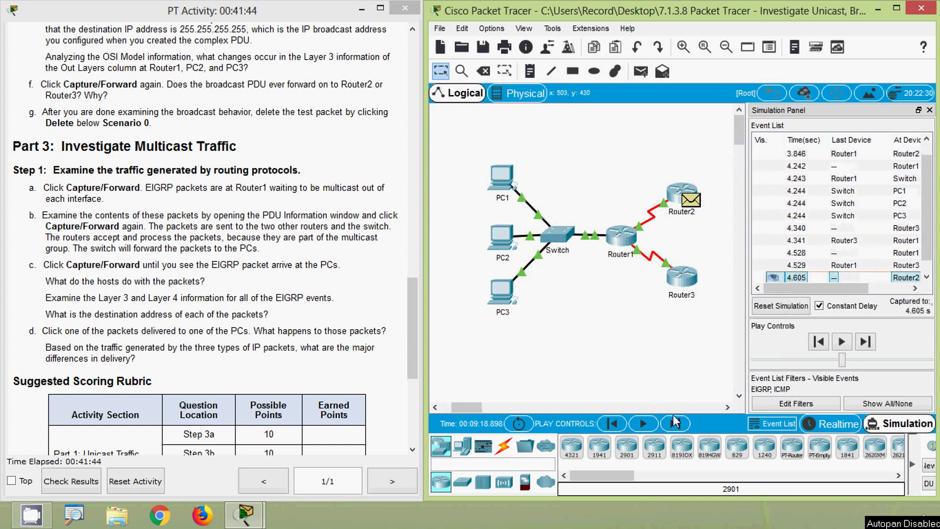
left_click(675, 422)
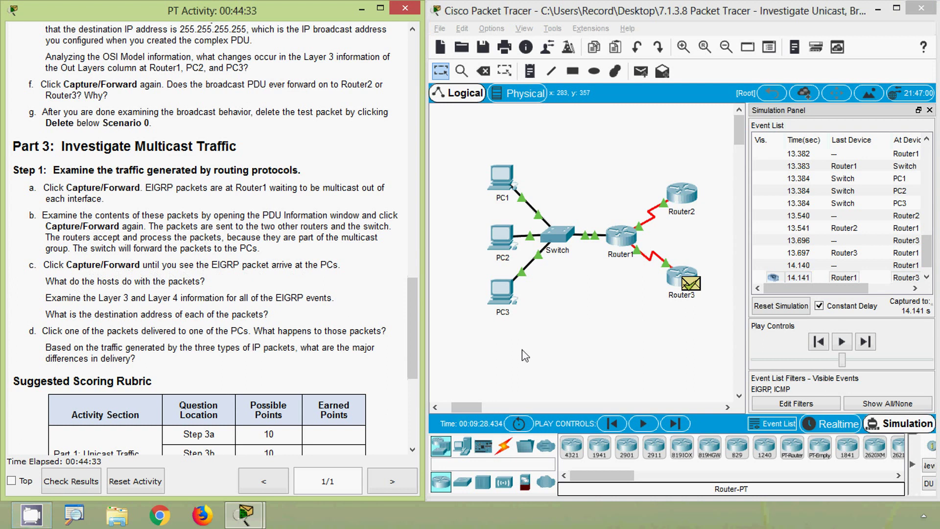
- Keep advancing the simulation until another EIGRP packet from Router1 reaches PC1, PC2 and PC3
left_click(674, 425)
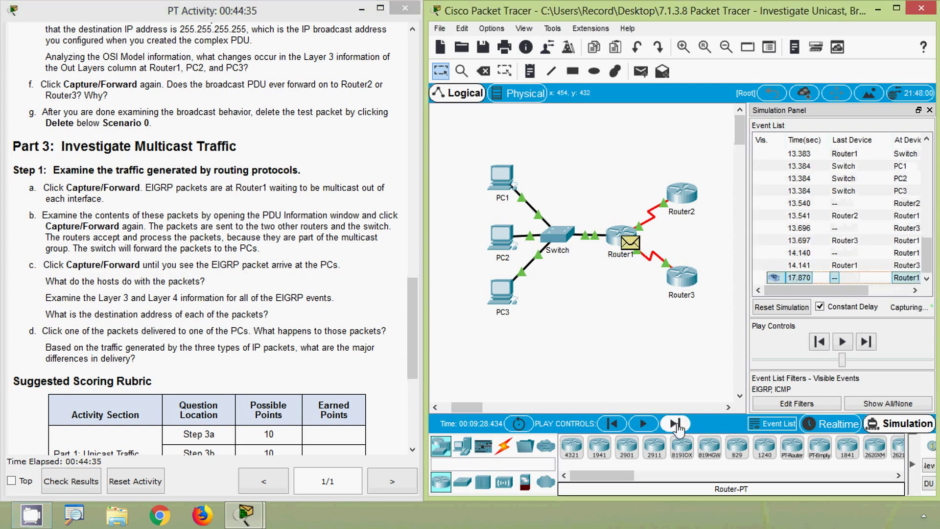
left_click(676, 424)
left_click(676, 424)
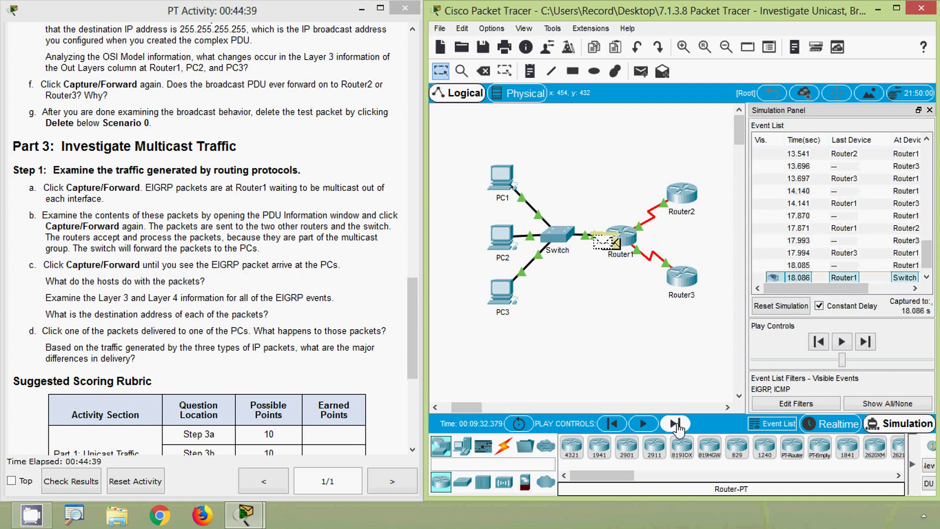
left_click(675, 425)
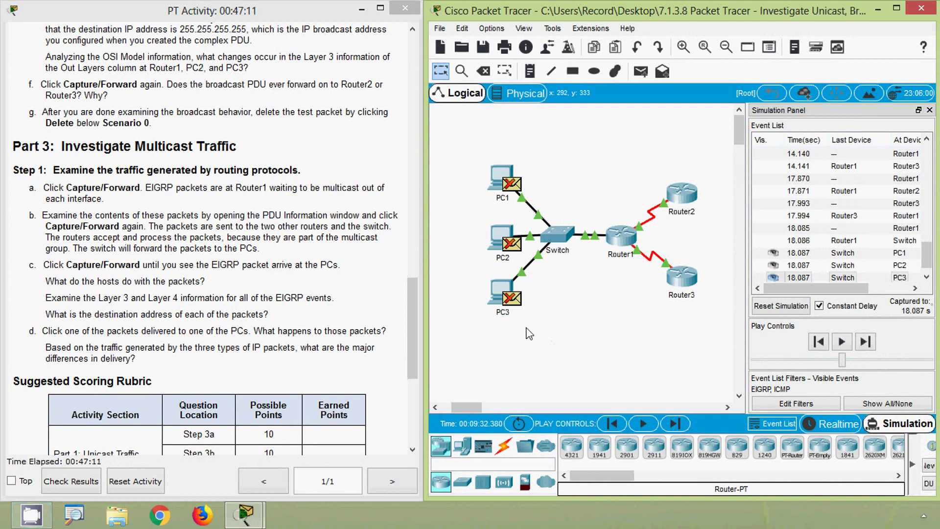
- Examine the Layer 3 information of the EIGRP packets delivered to PC1, PC2 and PC3
left_click(513, 189)
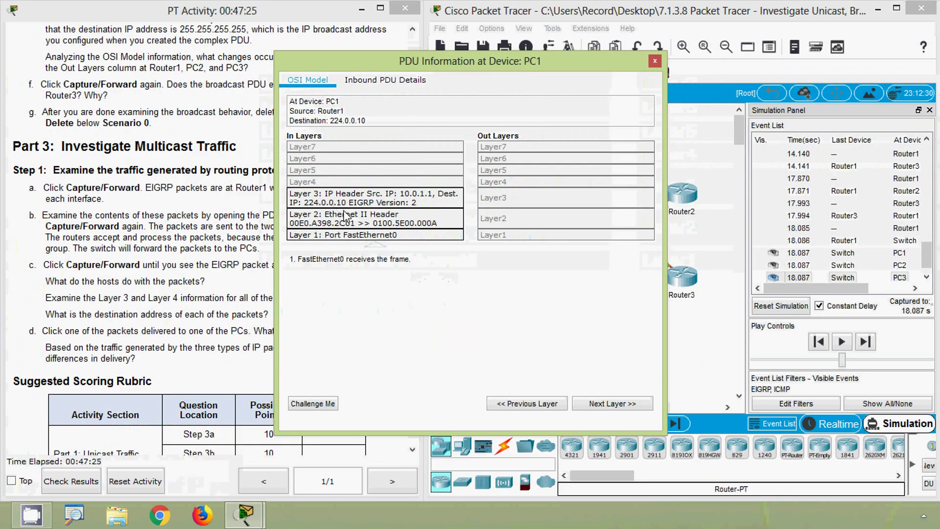
left_click(655, 62)
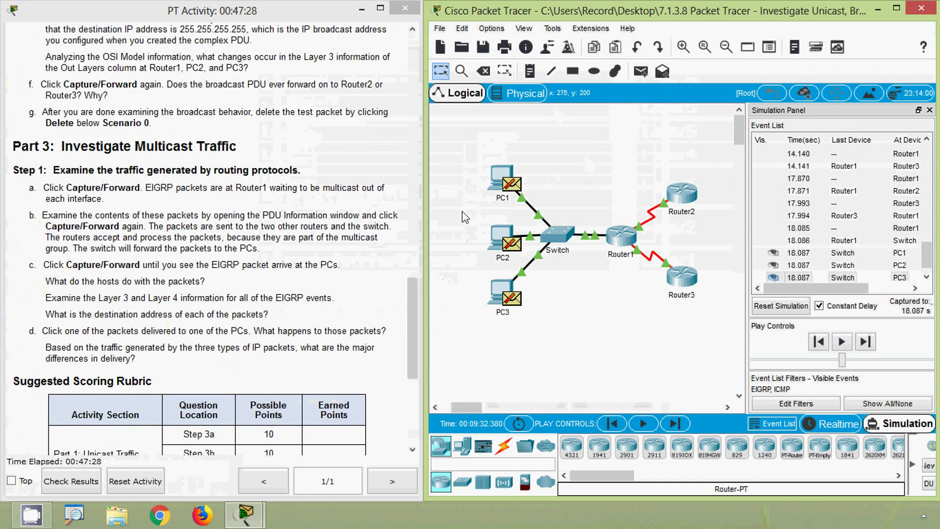
left_click(512, 243)
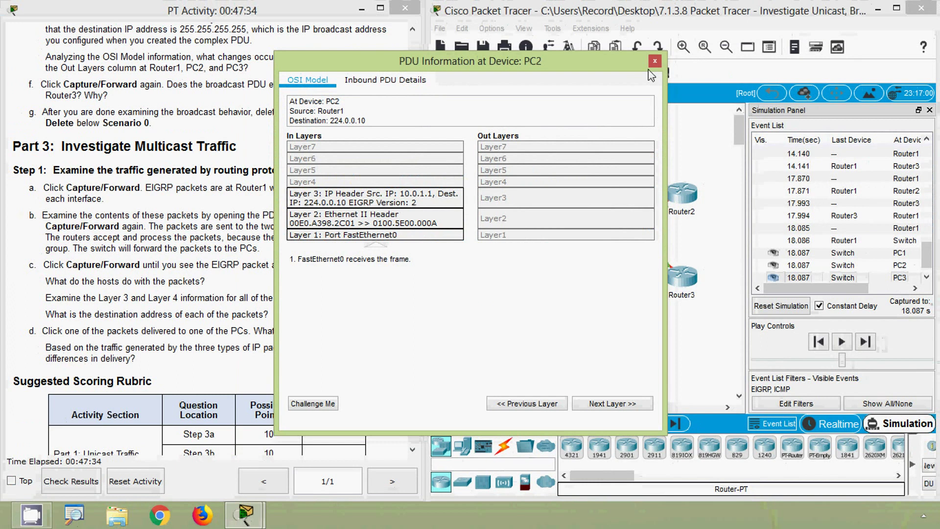
left_click(692, 14)
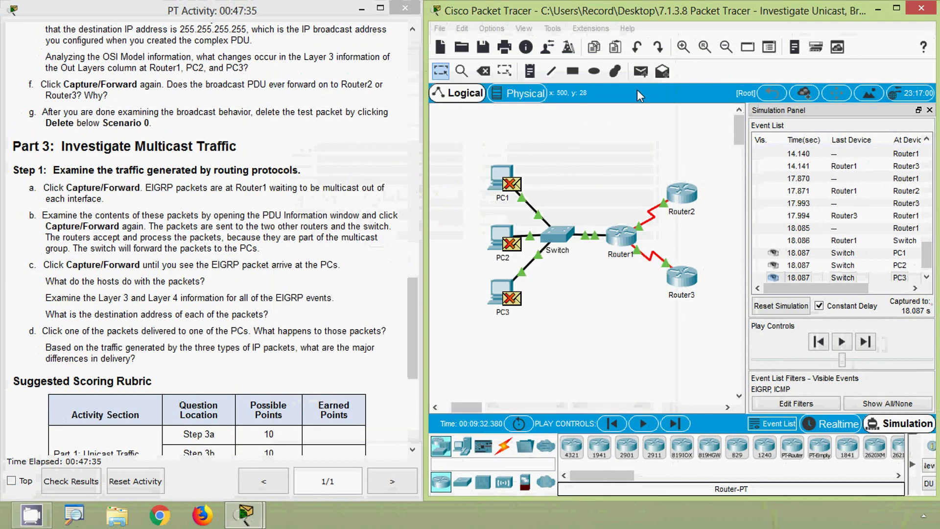
left_click(512, 299)
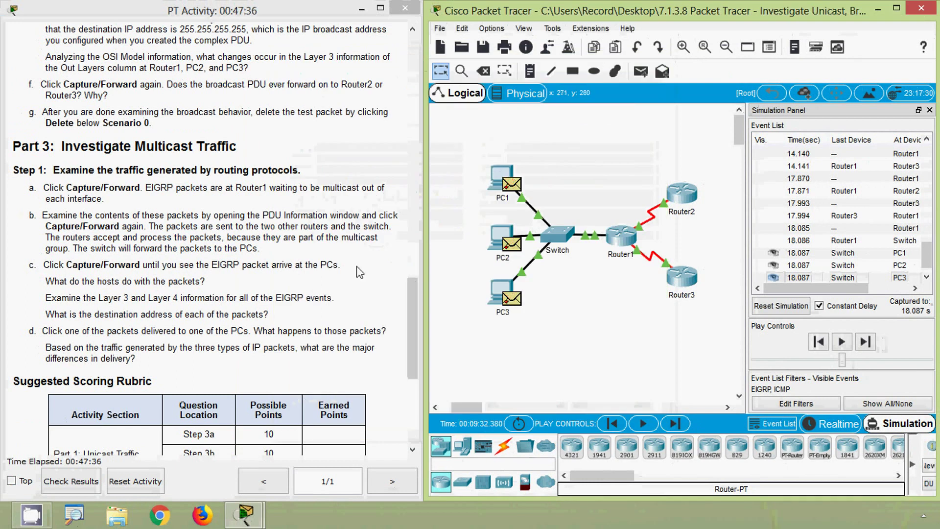